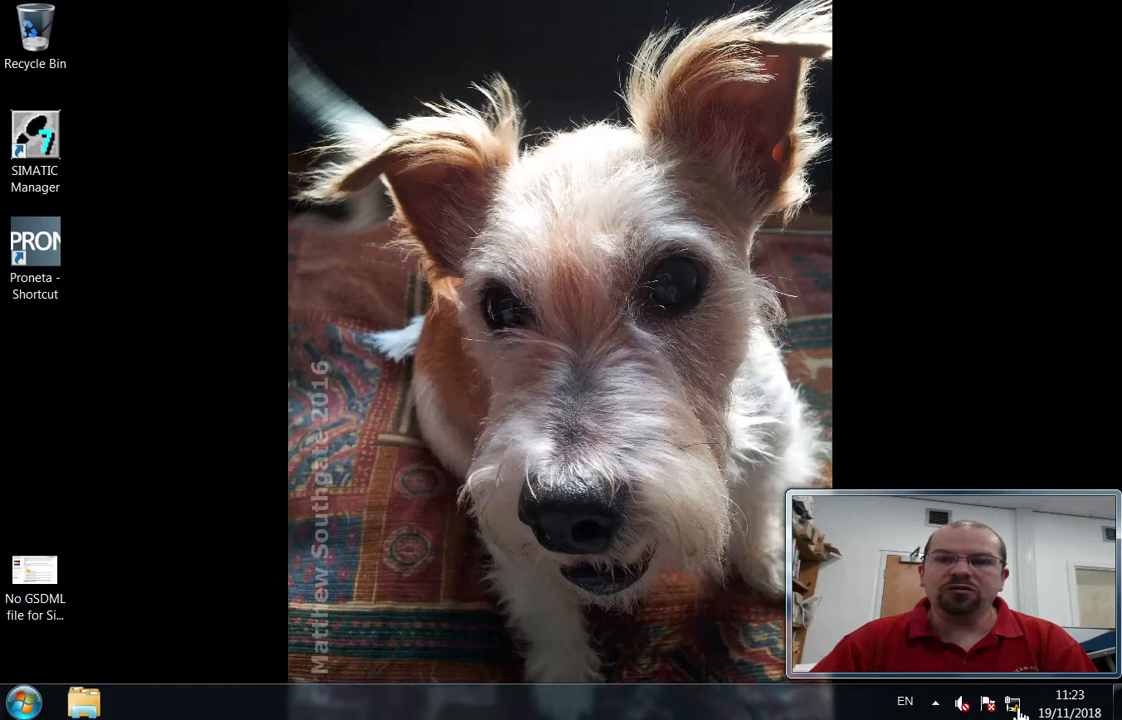
Start PRONETA's network analysis and examine the device names and IP addresses in the online topology.
left_click(48, 245)
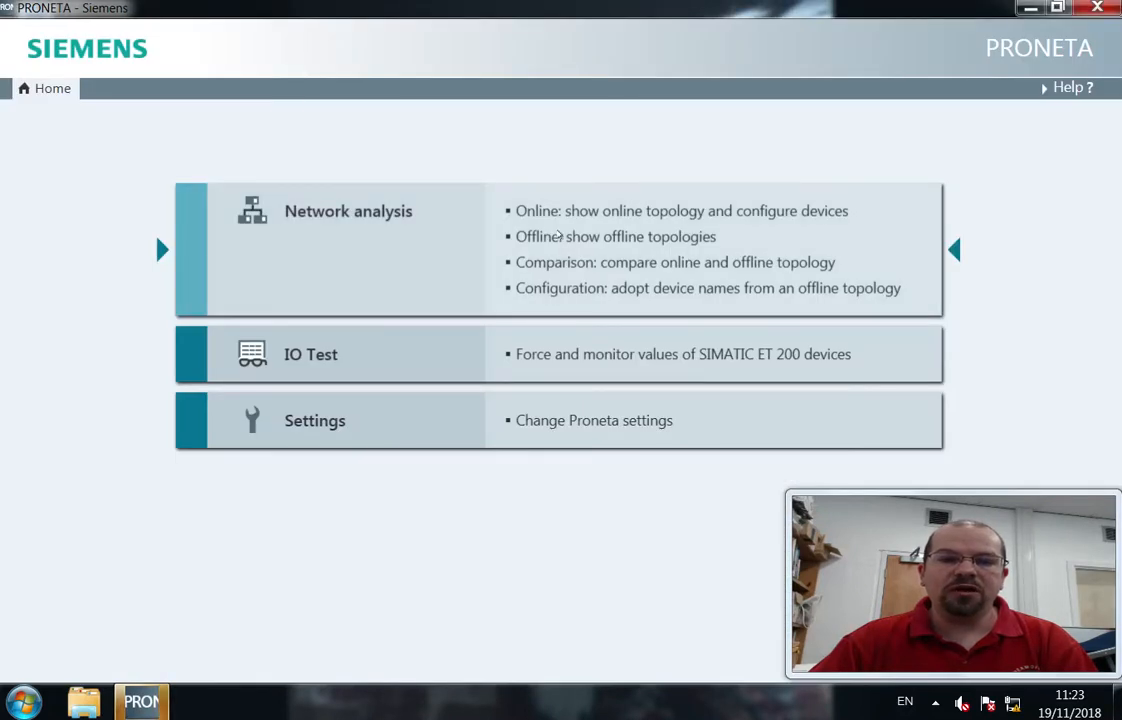
left_click(560, 236)
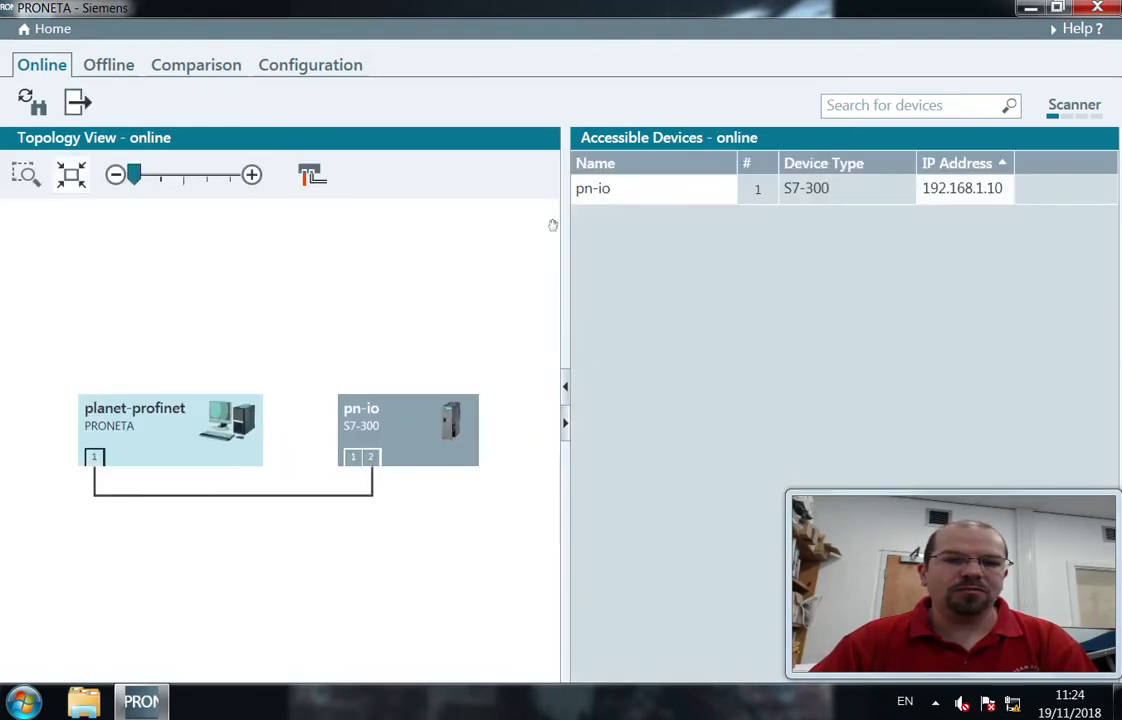
mouse_move(135, 425)
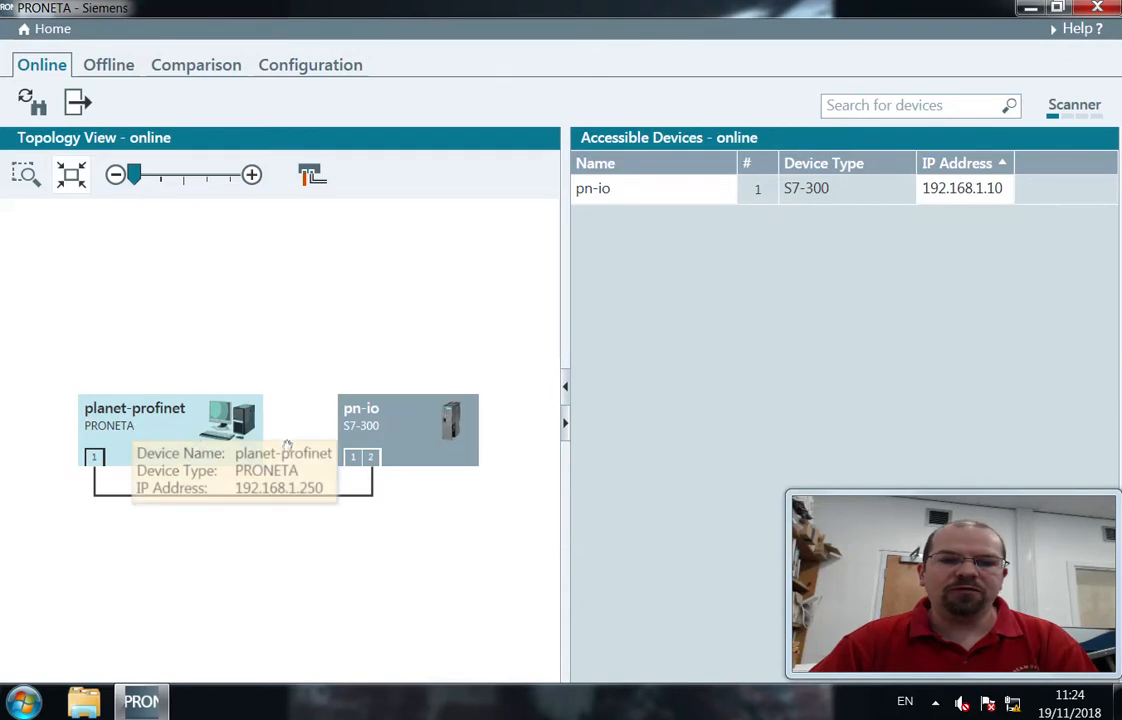
left_click(422, 475)
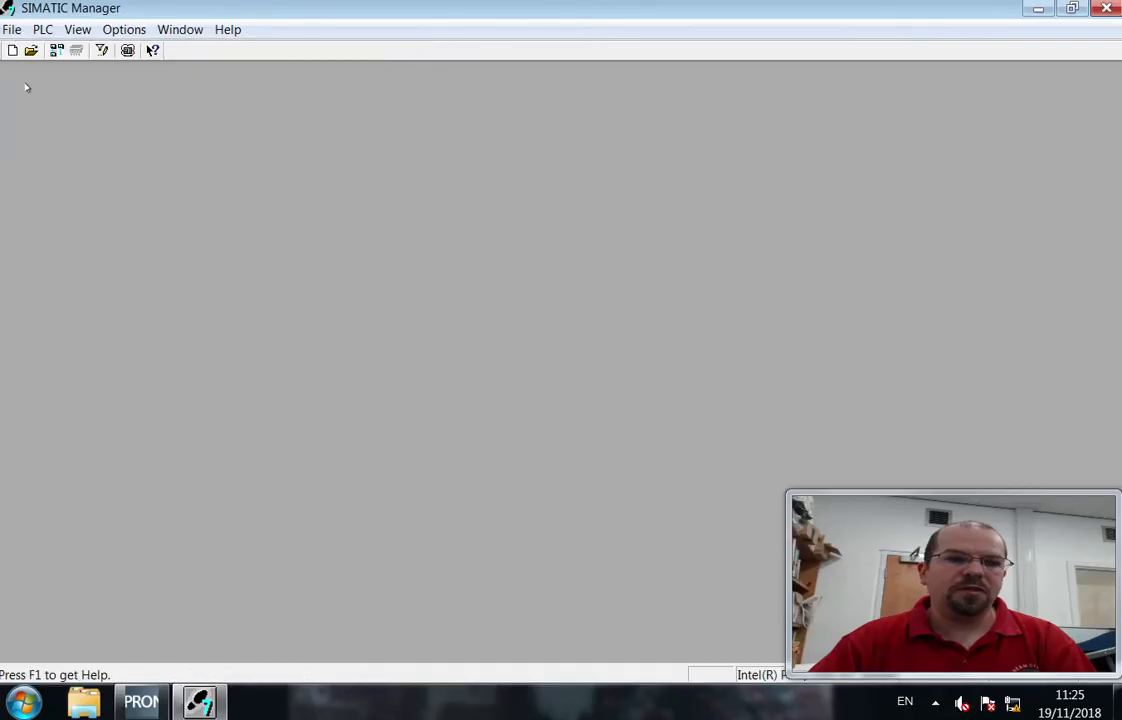
Create a new SIMATIC Manager project named EraseExistingBlocks in the default storage location.
left_click(12, 52)
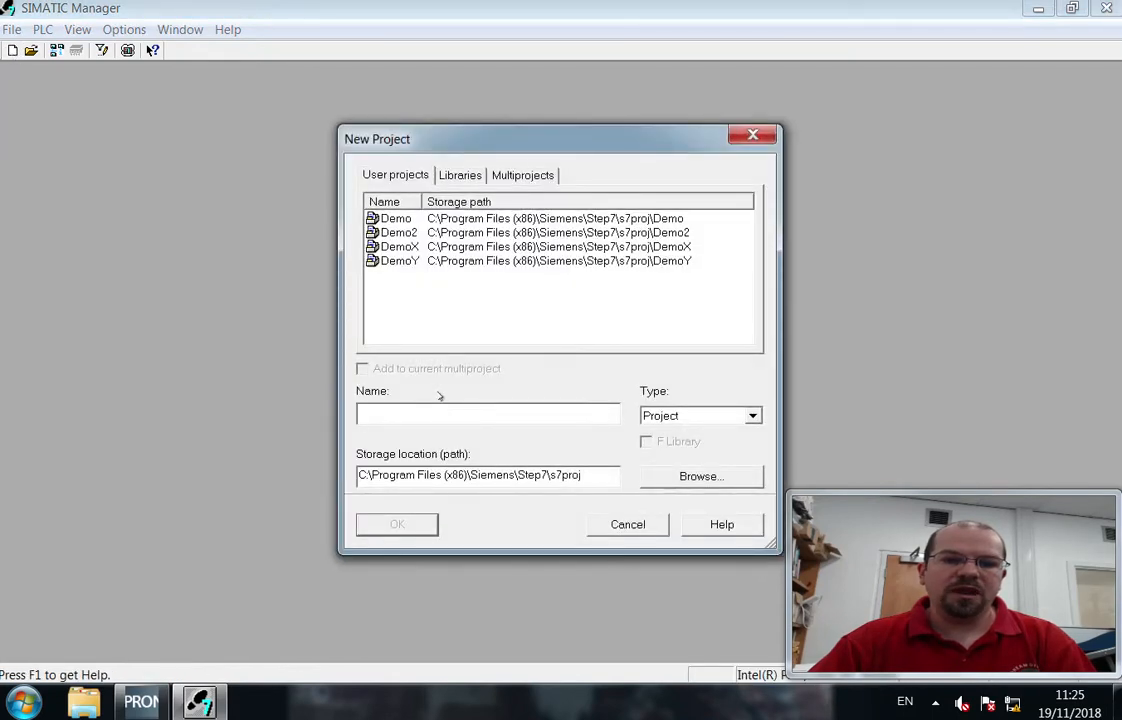
type("EraseExistingBlocks")
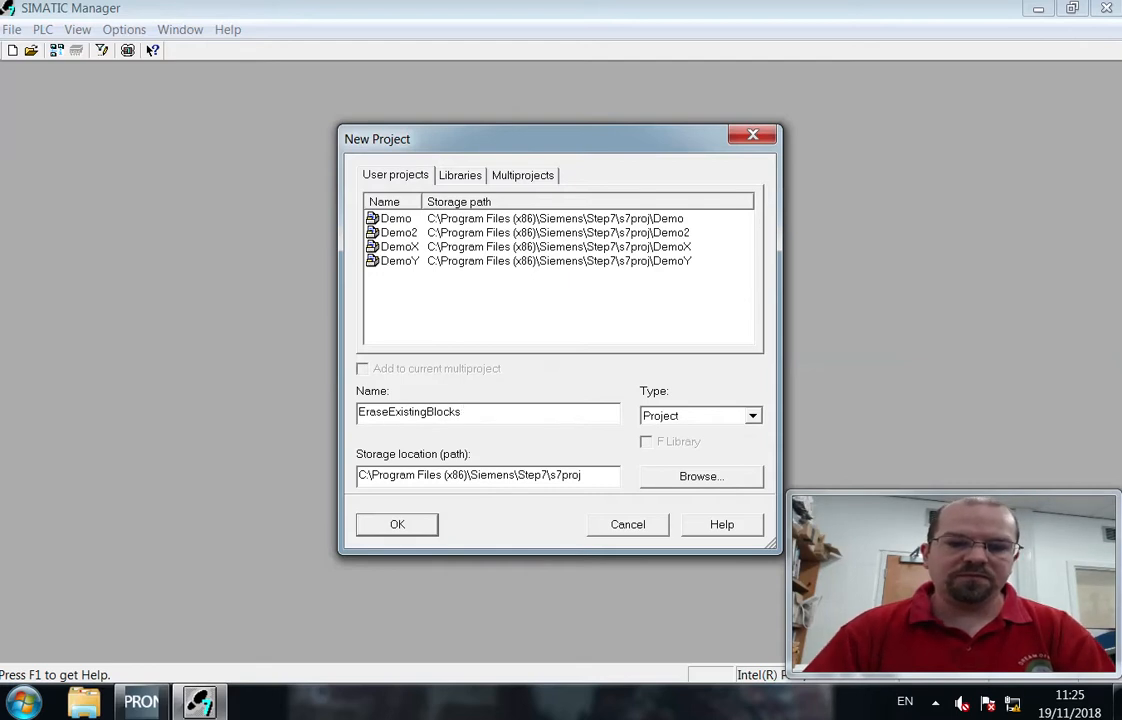
key("Return")
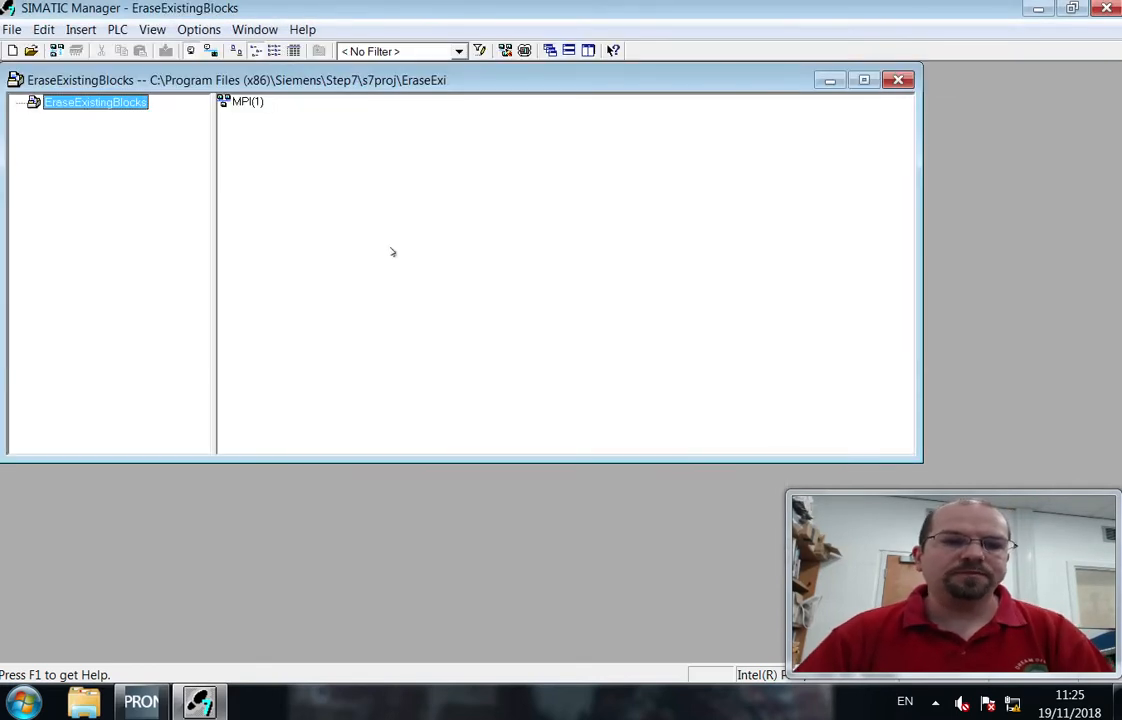
Insert a SIMATIC 300 station into the project and open its hardware configuration.
right_click(392, 252)
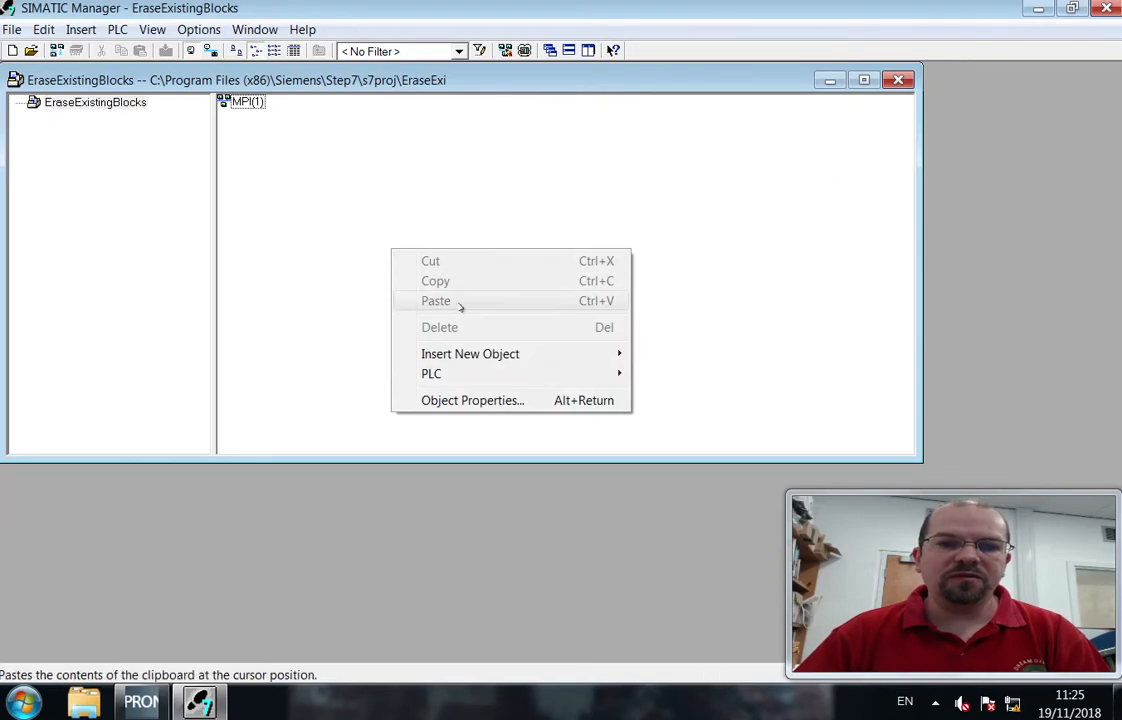
mouse_move(474, 356)
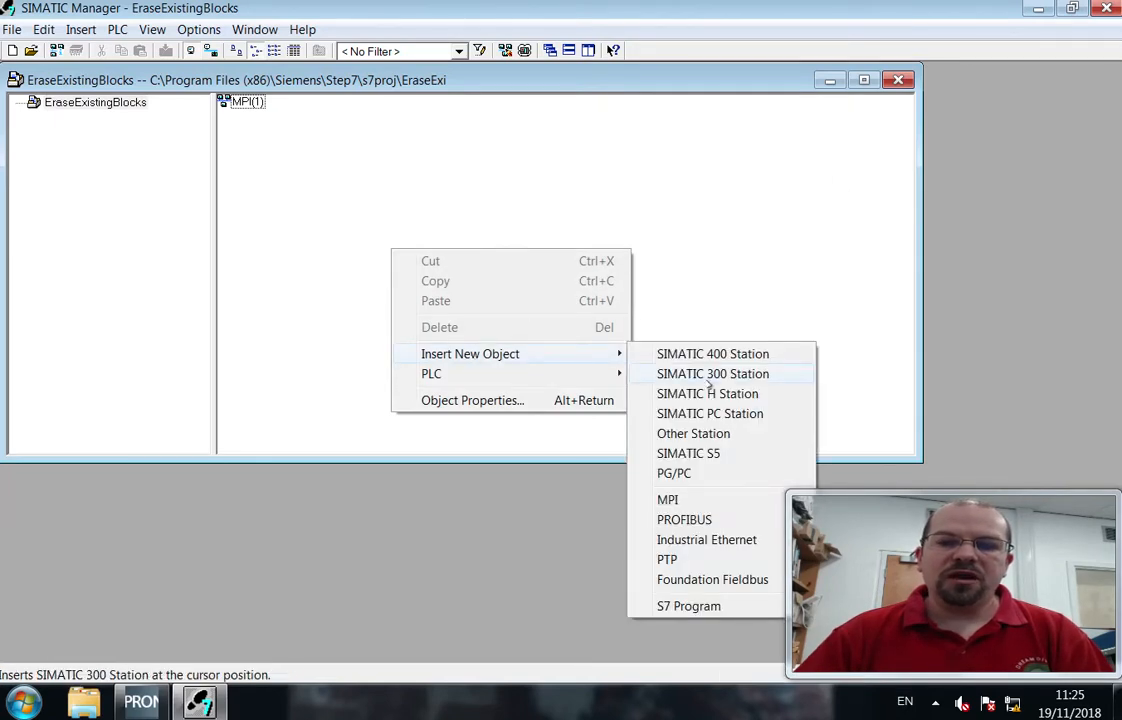
left_click(709, 379)
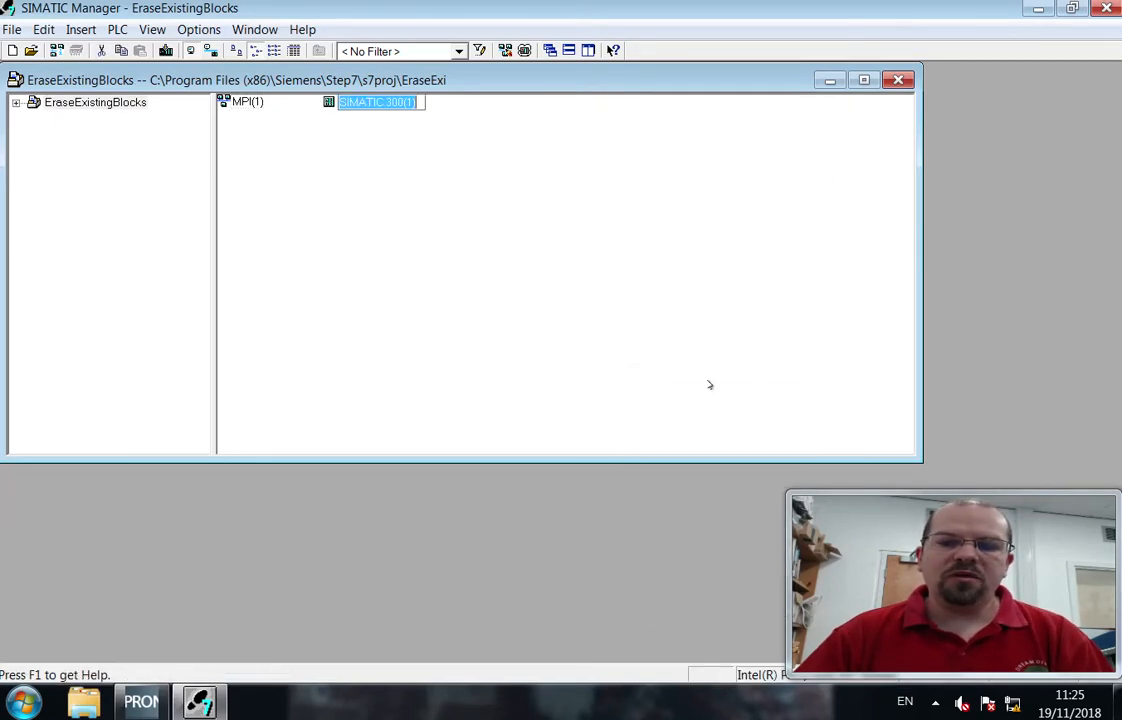
key("Return")
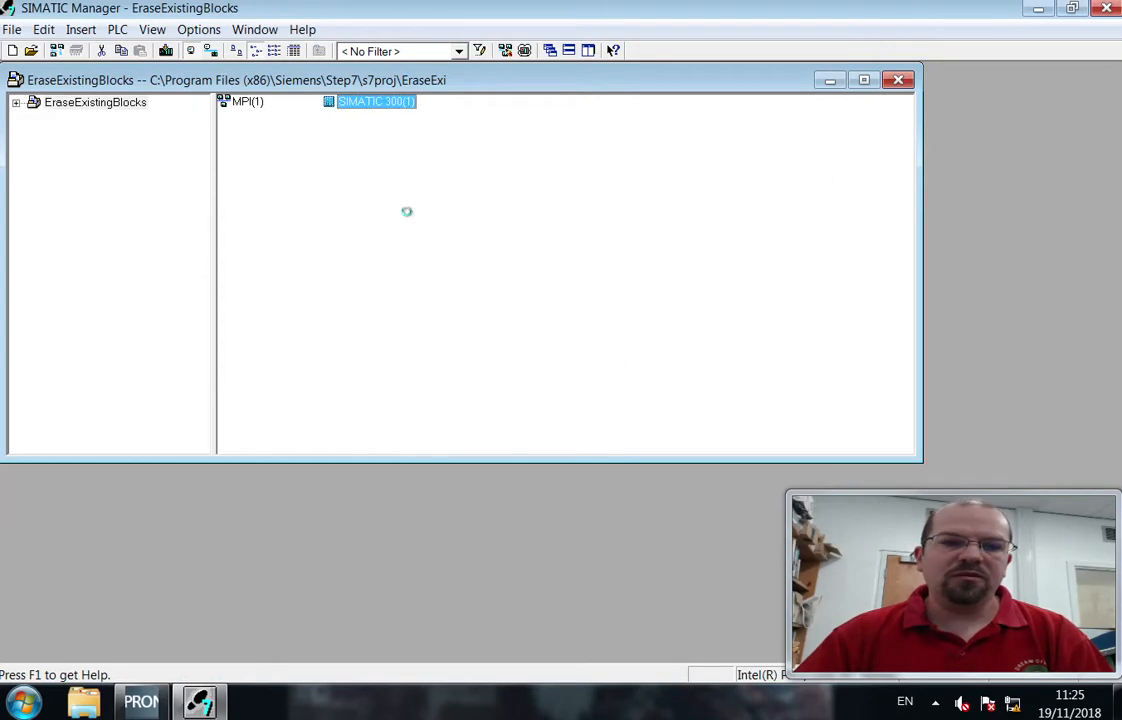
key("Return")
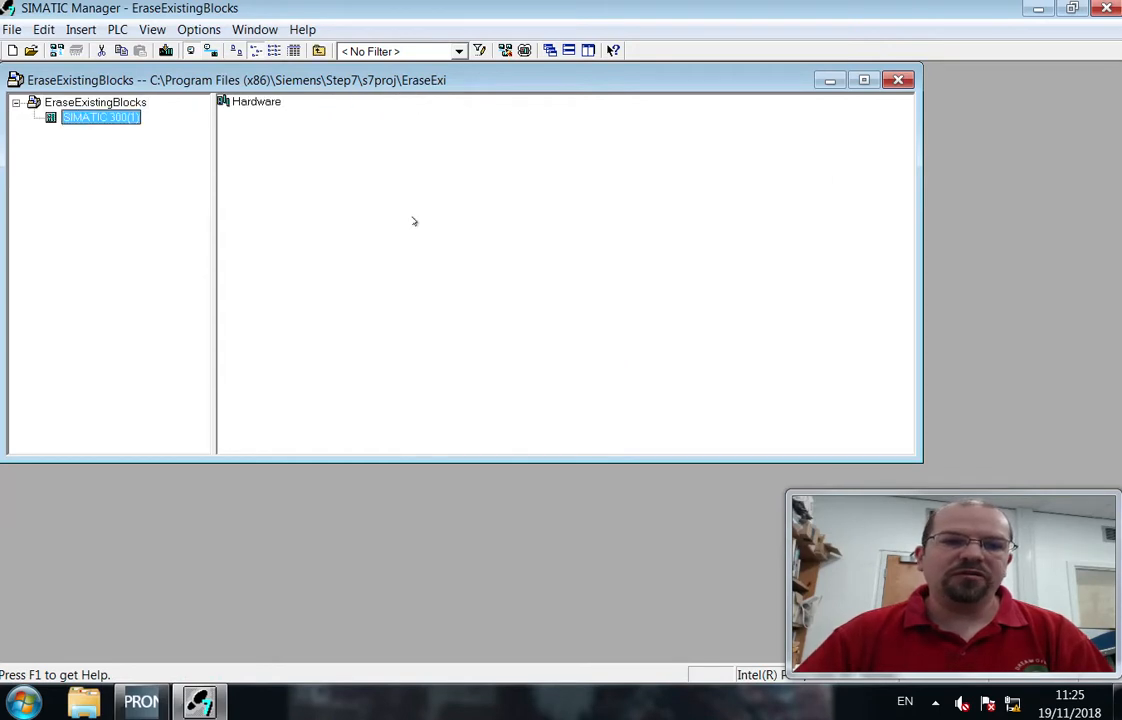
left_click(254, 104)
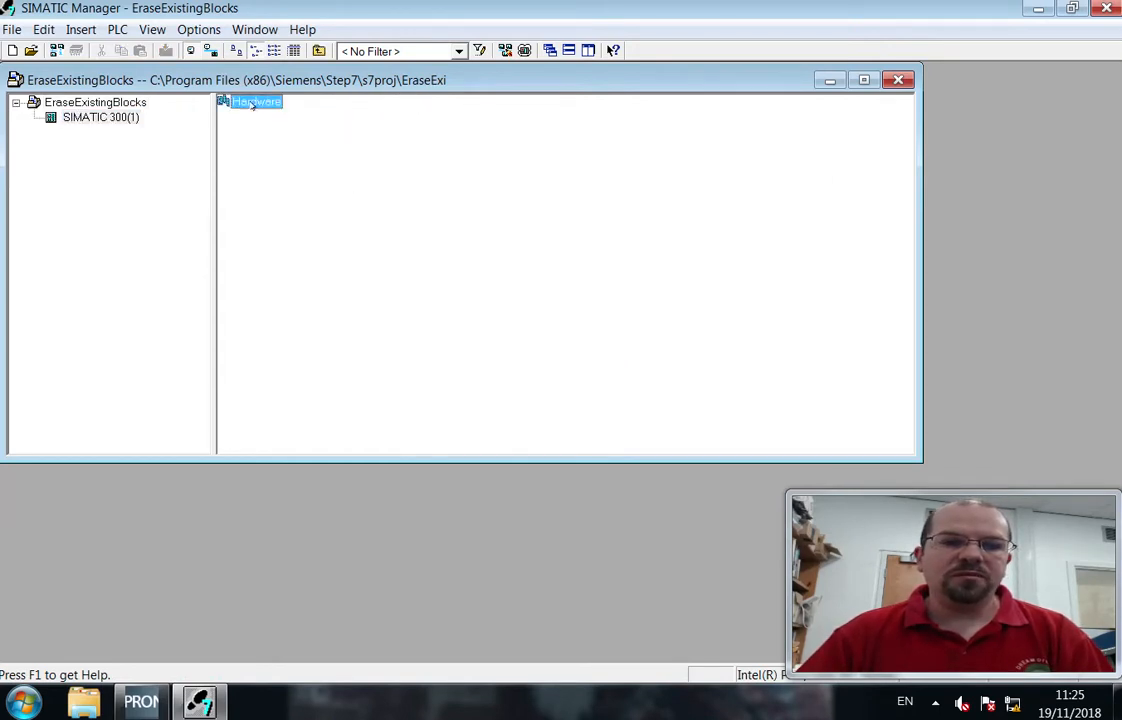
double_click(250, 101)
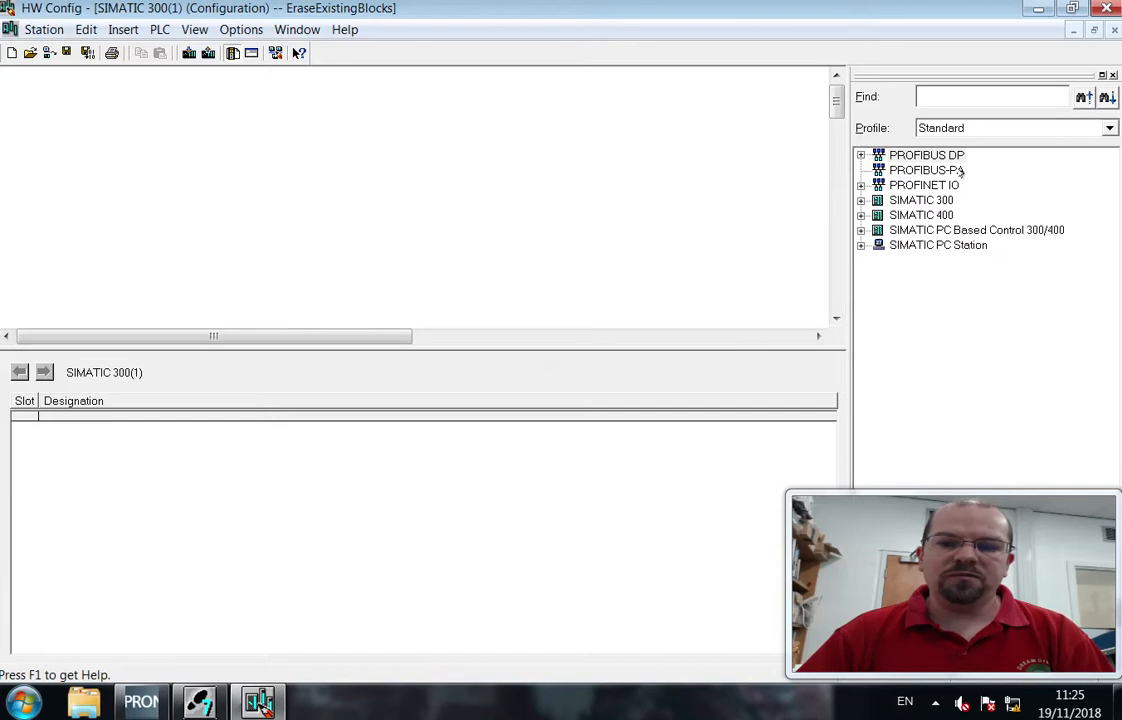
Add a RACK-300 rail to the station and enlarge the rack table to show all 11 slots.
double_click(908, 200)
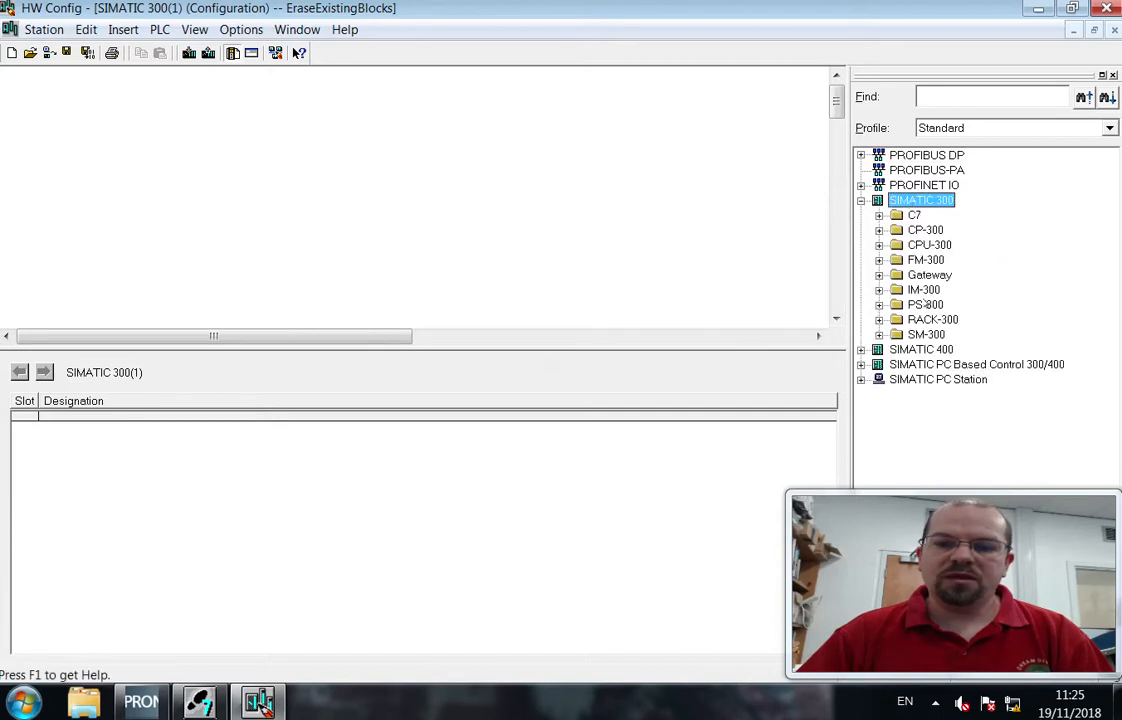
double_click(931, 320)
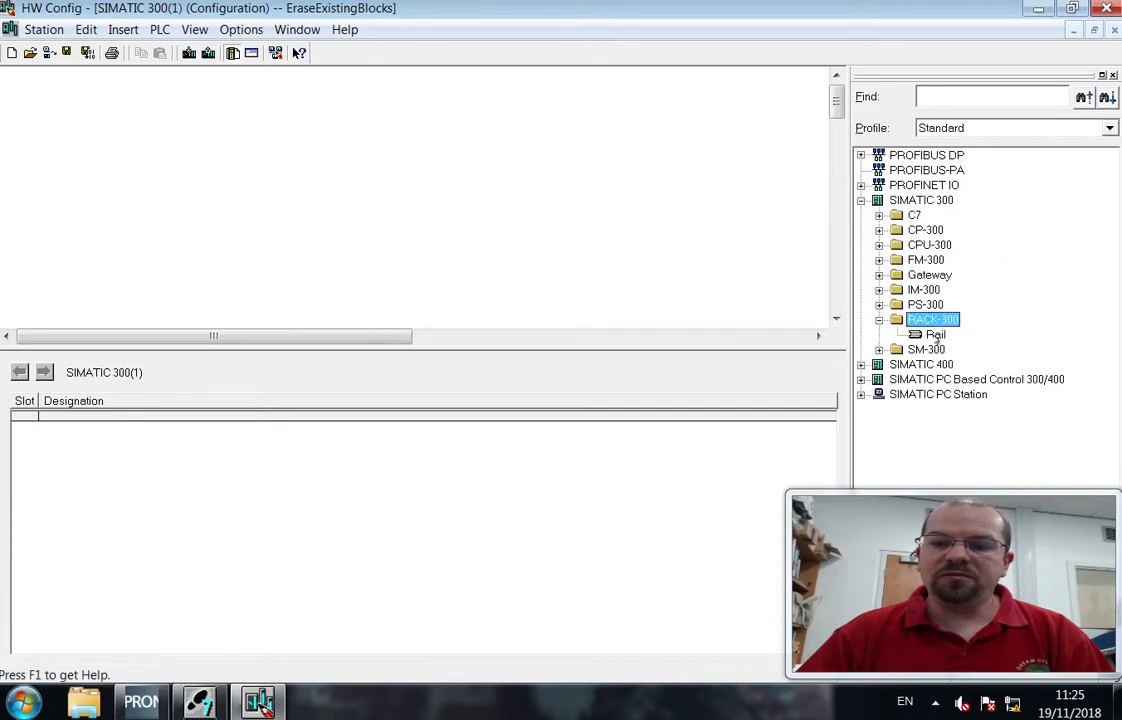
double_click(935, 335)
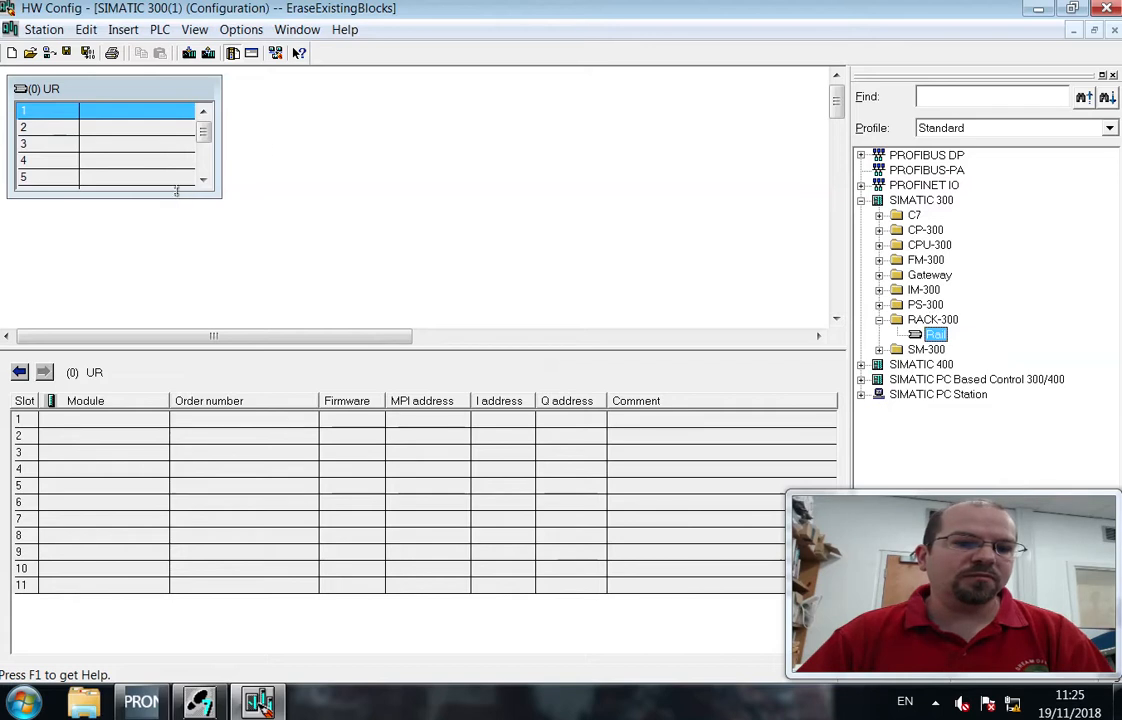
left_click_drag(176, 190, 176, 307)
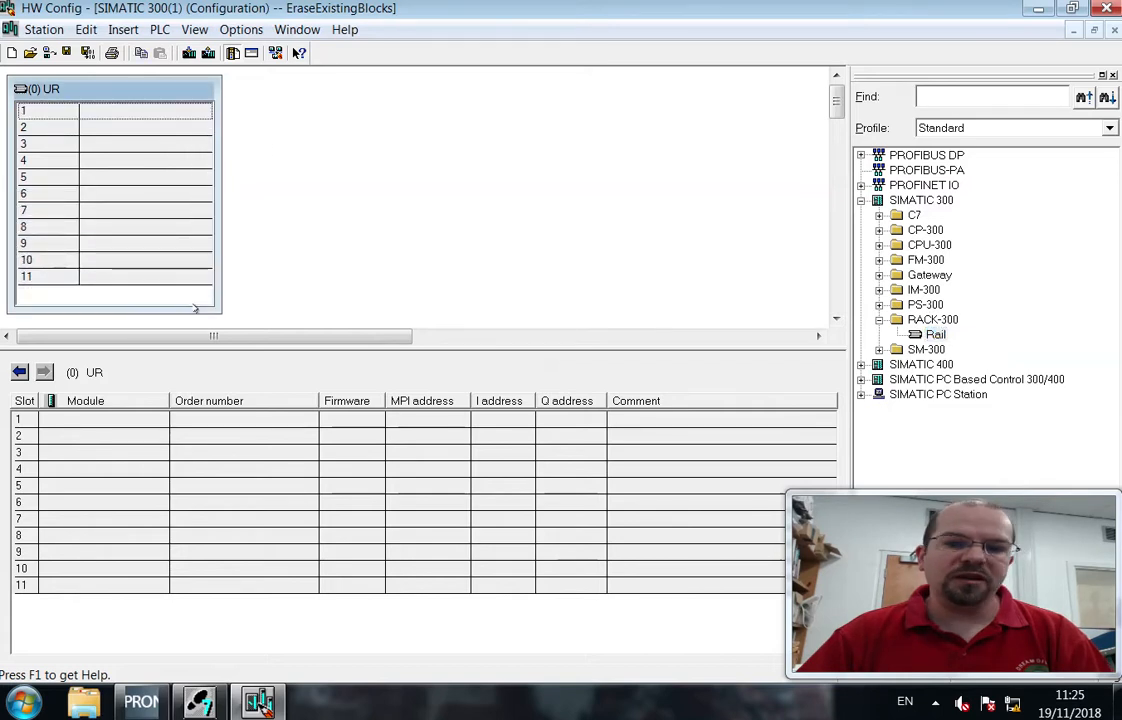
Compare the PS 307 5A power supplies in the catalog and place the one with order number 6ES7 307-1EA00-0AA0 in slot 1.
double_click(910, 305)
left_click_drag(1012, 522, 718, 503)
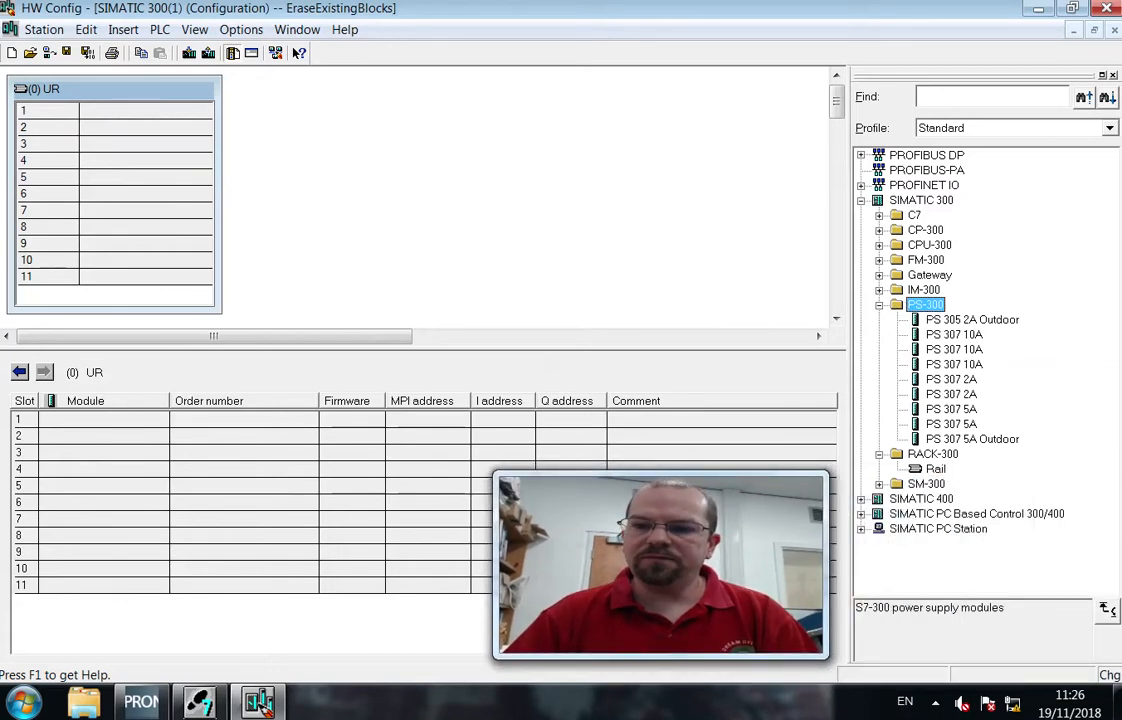
left_click_drag(1120, 20, 636, 8)
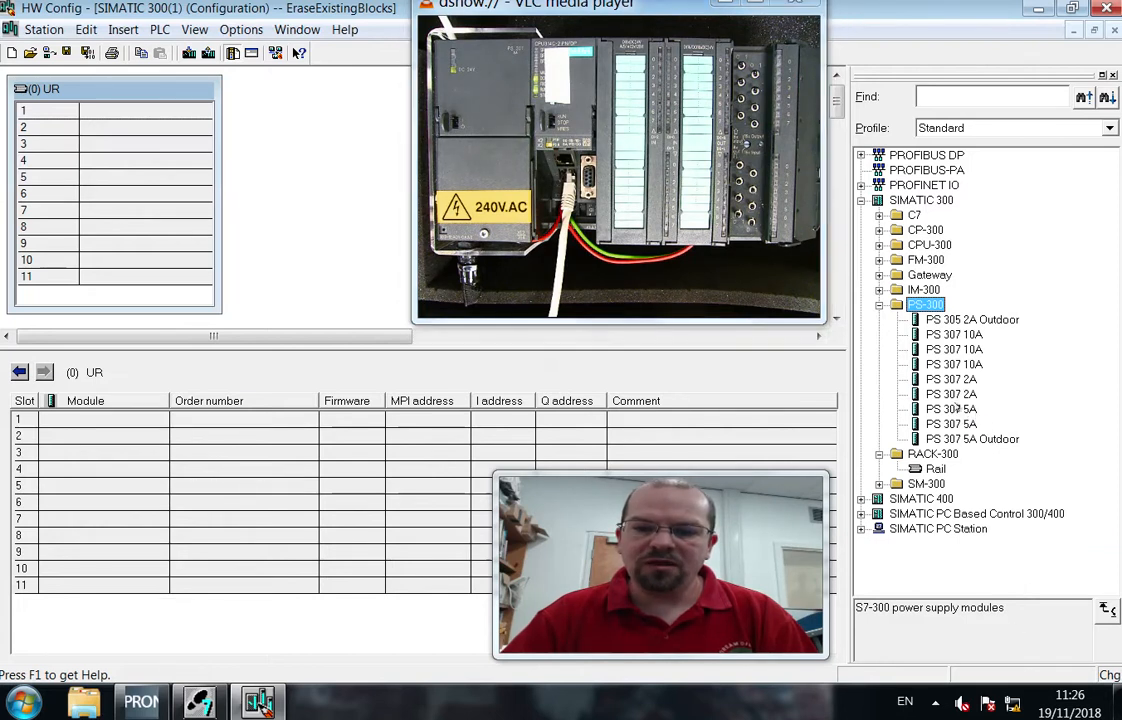
left_click(951, 409)
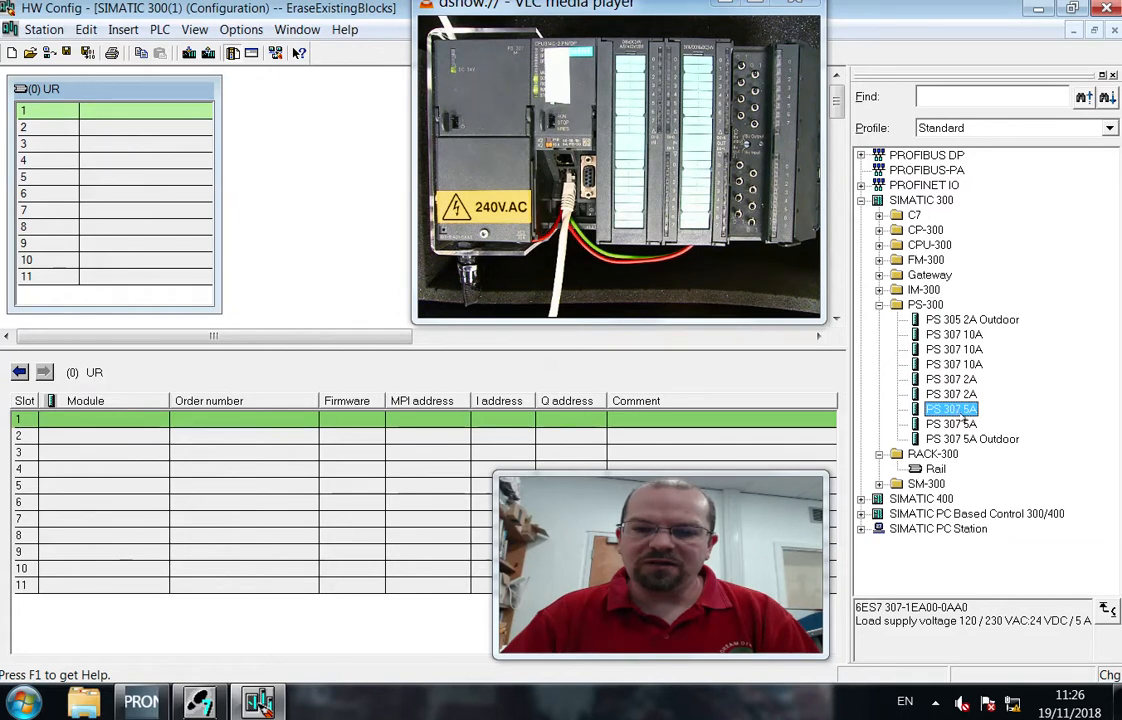
left_click(965, 425)
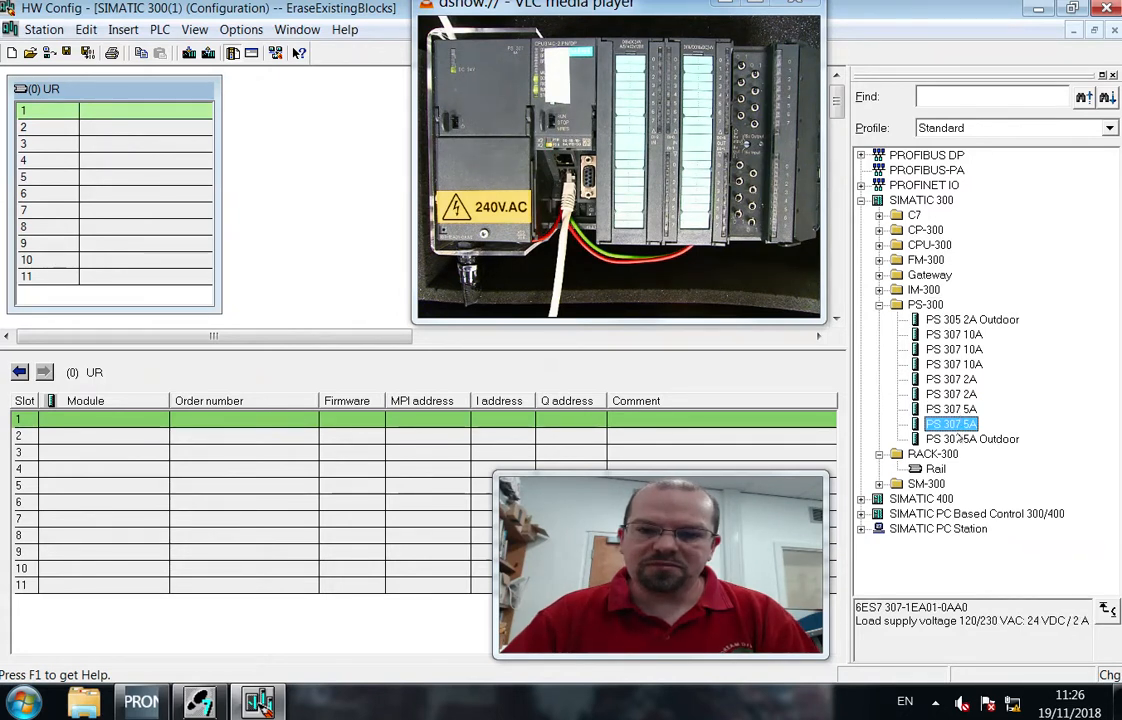
left_click(960, 440)
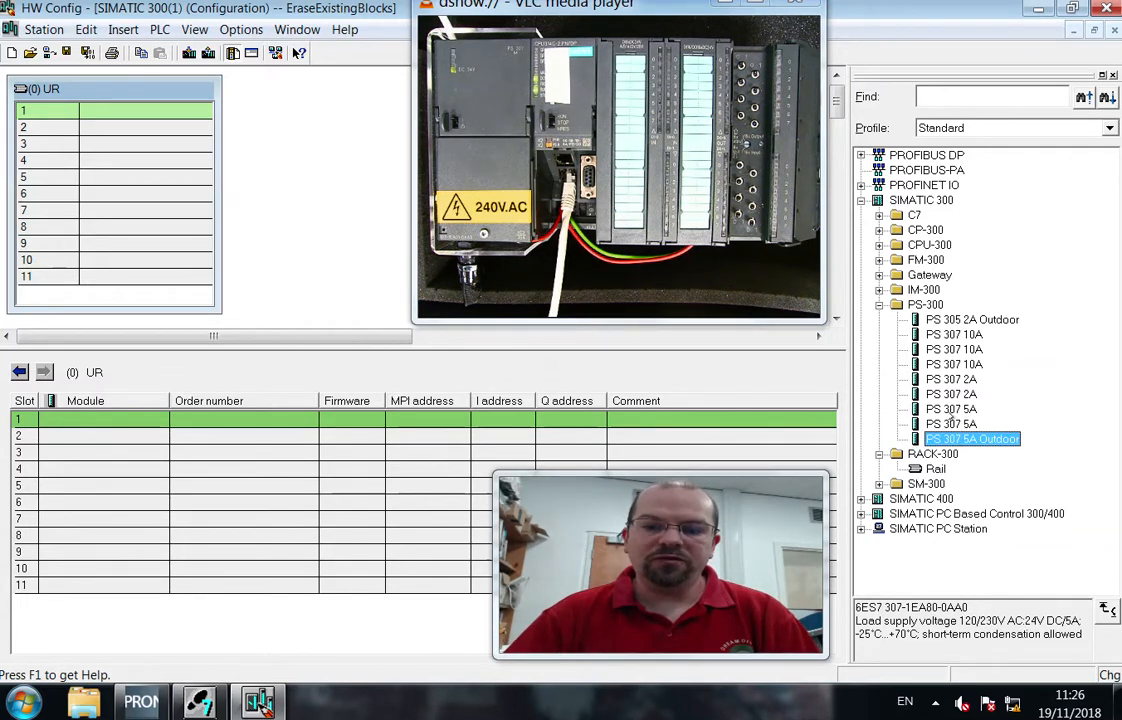
double_click(951, 410)
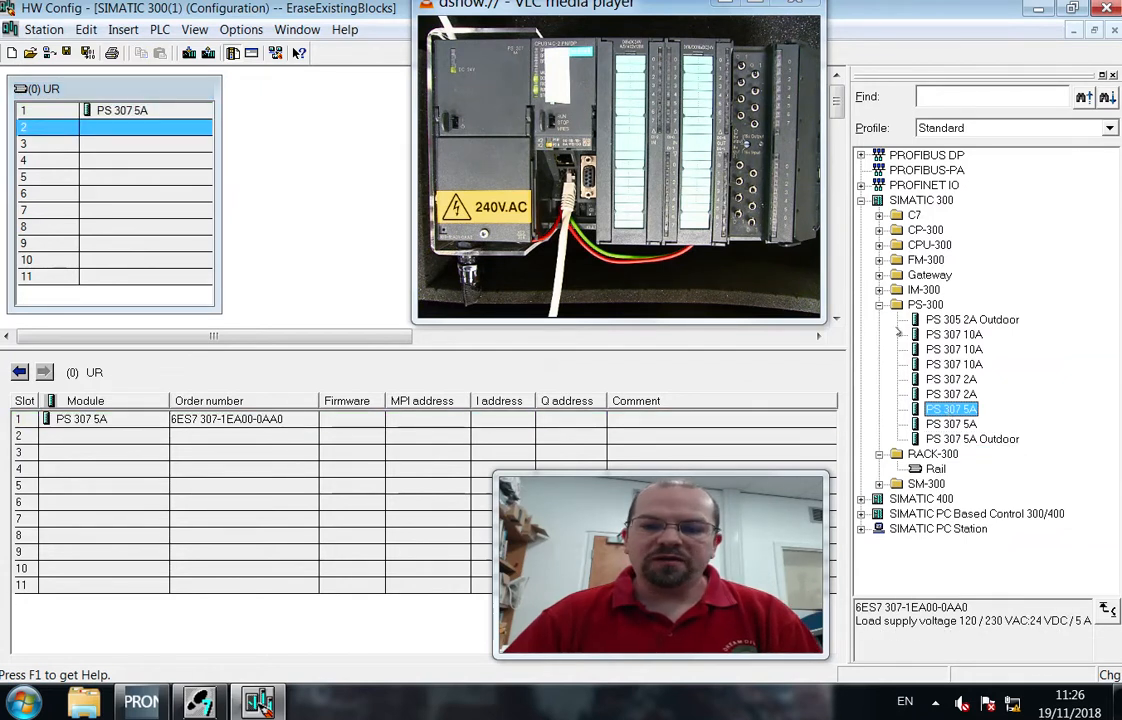
double_click(912, 304)
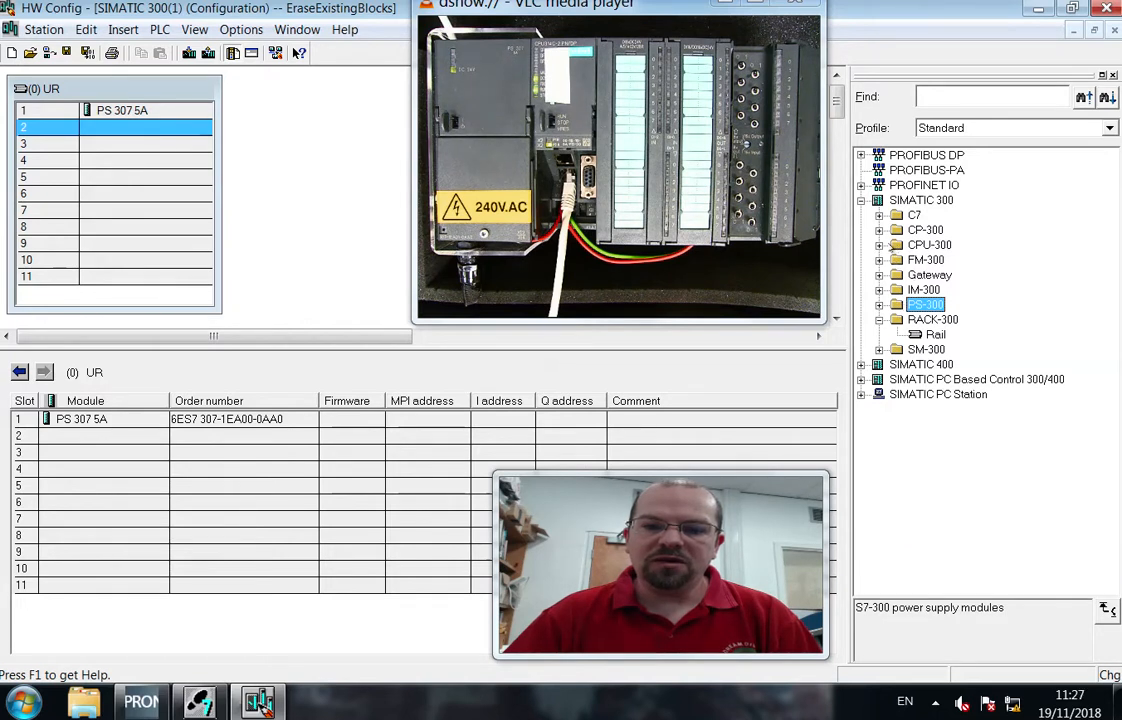
Insert the CPU 314C-2 PN/DP, order number 6ES7 314-6EH04-0AB0, firmware V3.3, into slot 2 of the rack.
double_click(895, 244)
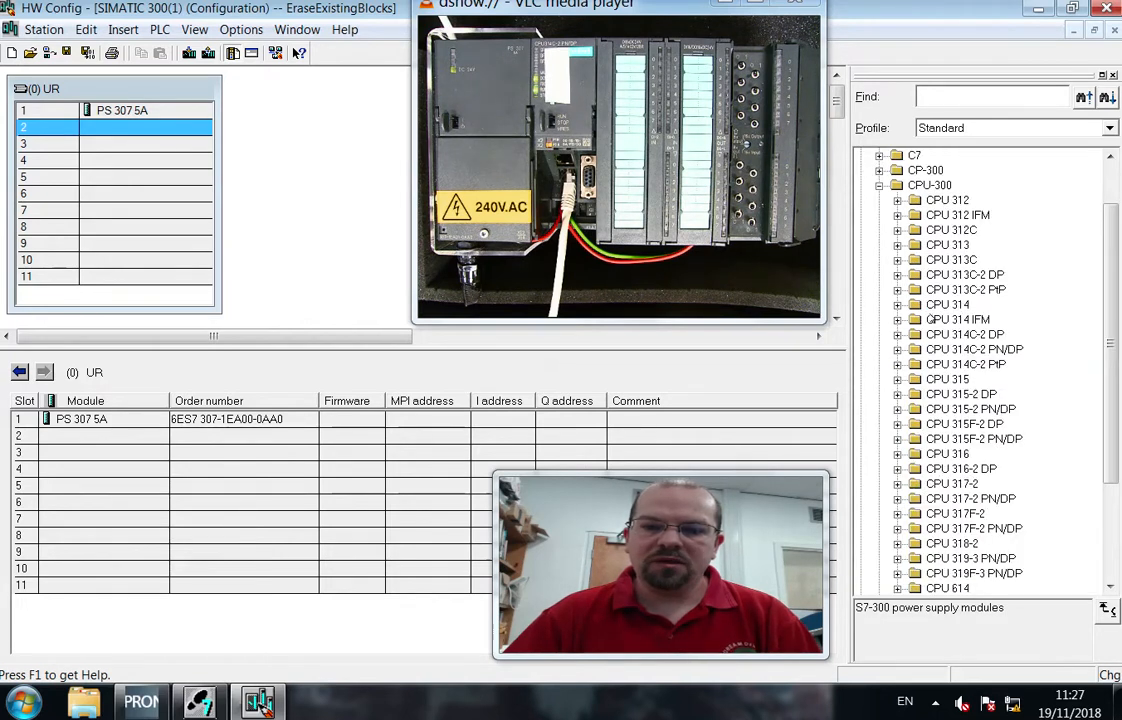
double_click(962, 351)
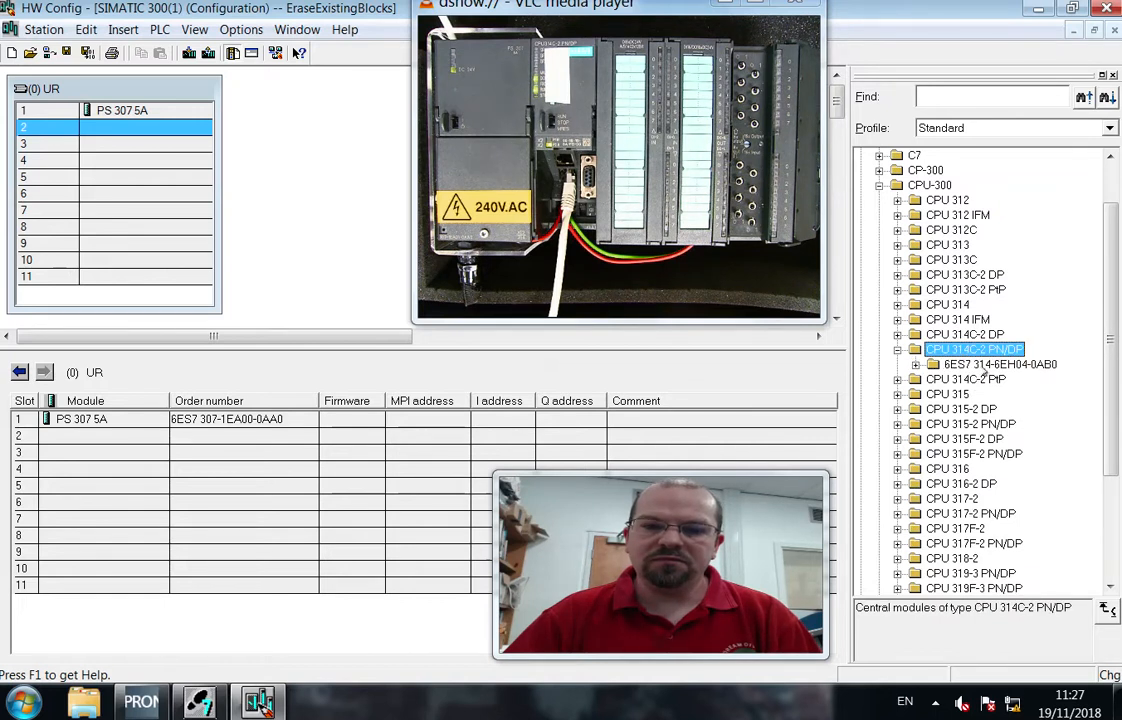
double_click(981, 366)
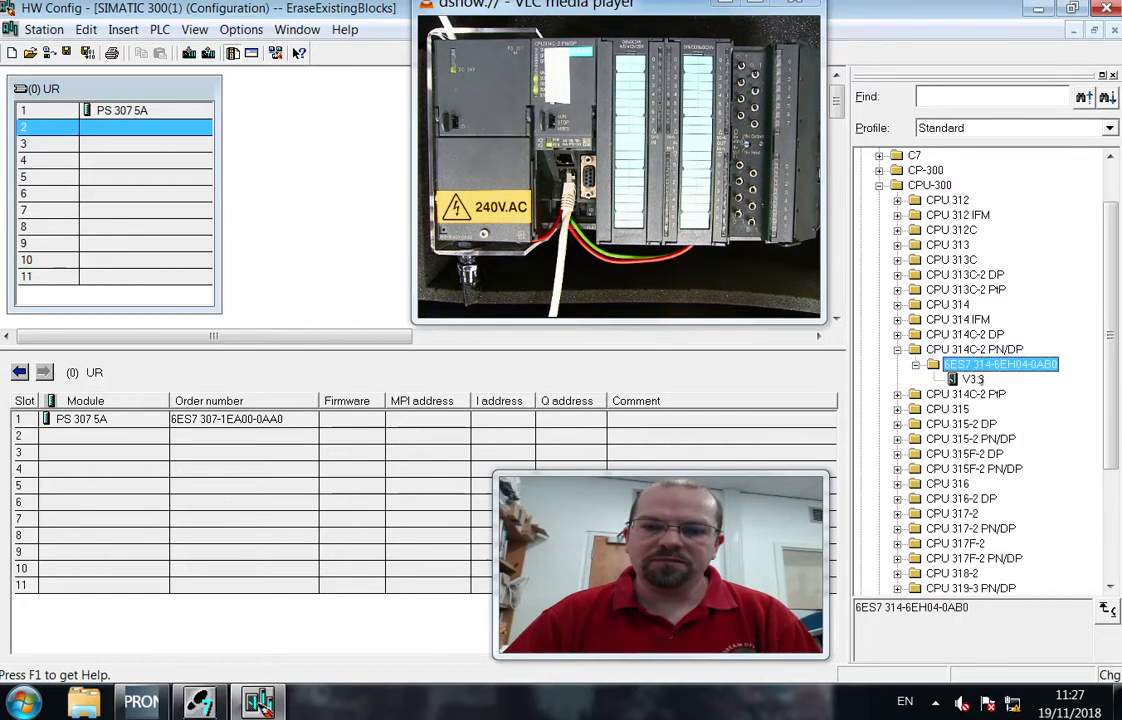
double_click(973, 380)
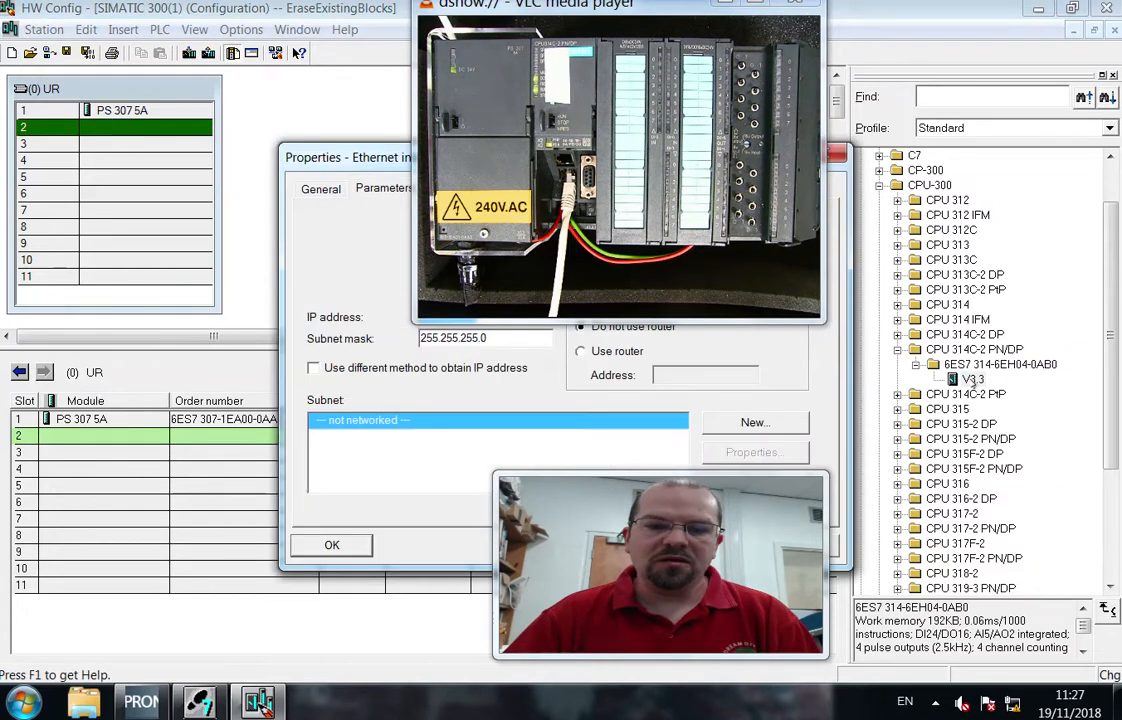
Set the IP address of the CPU's PN-IO Ethernet interface to 192.168.1.10.
left_click_drag(615, 8, 1121, 24)
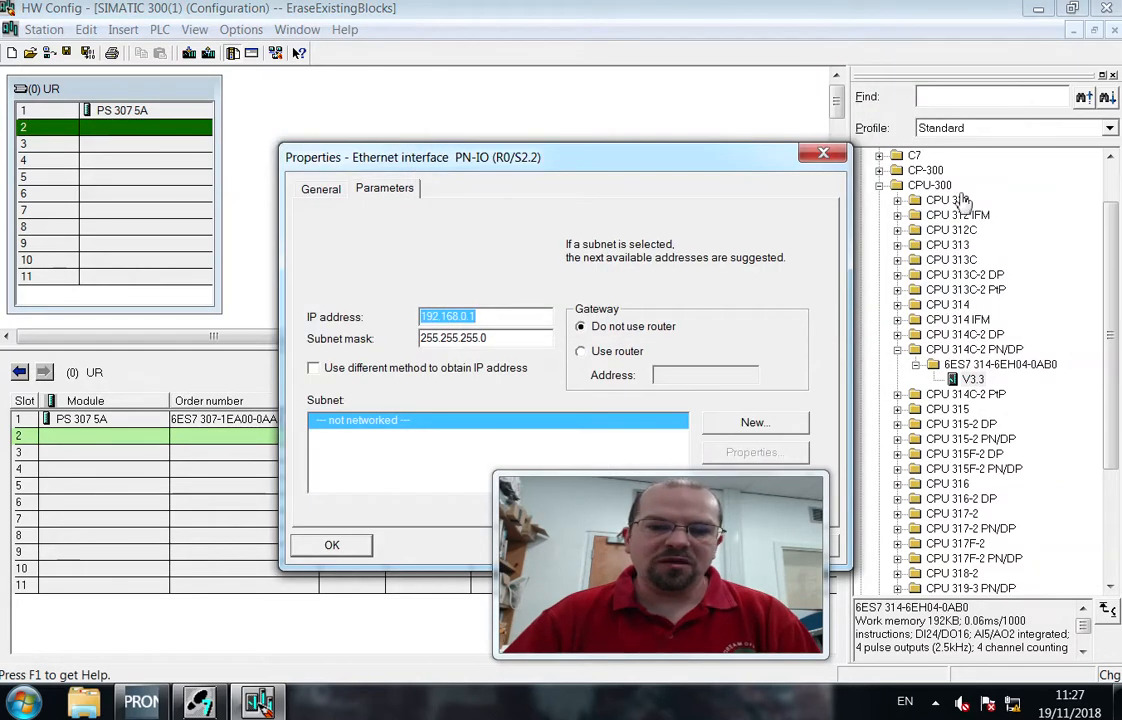
left_click_drag(700, 535, 990, 554)
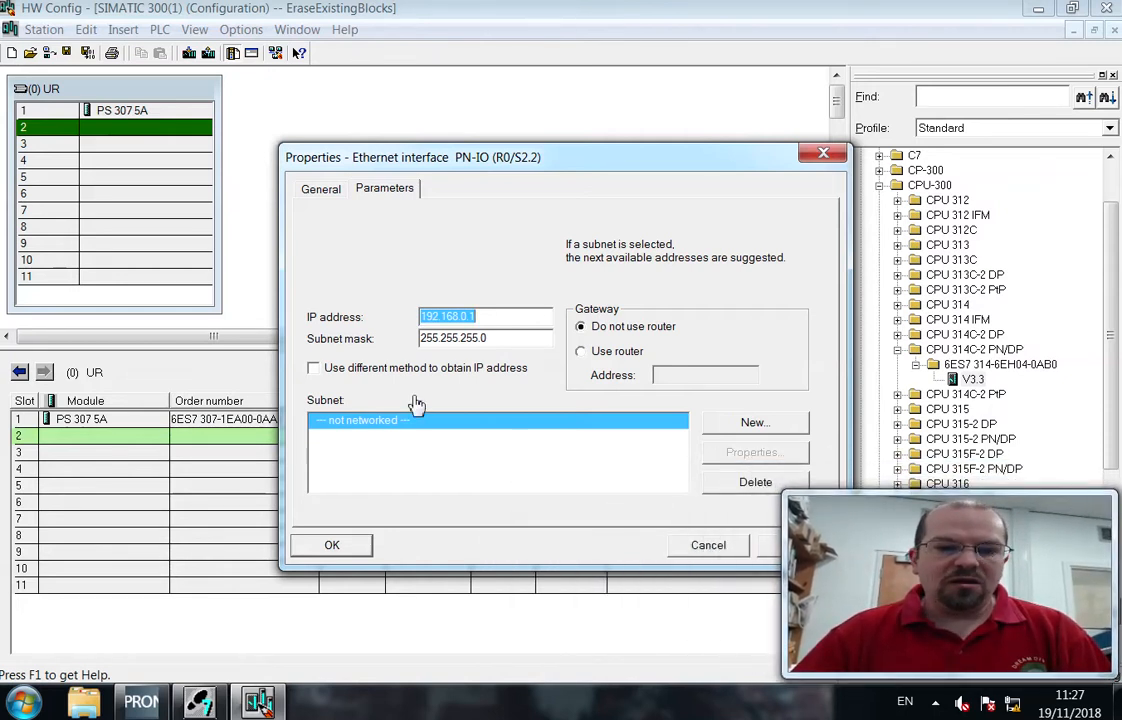
left_click(482, 314)
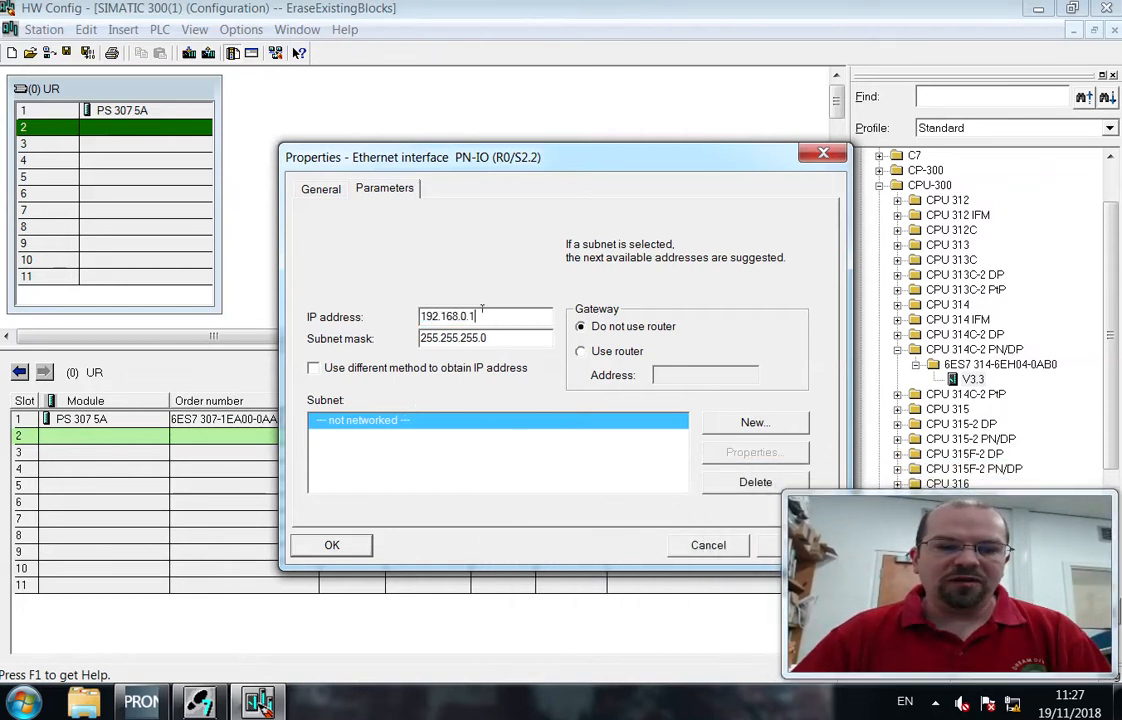
key("BackSpace")
key("BackSpace")
key("BackSpace")
type("1.10")
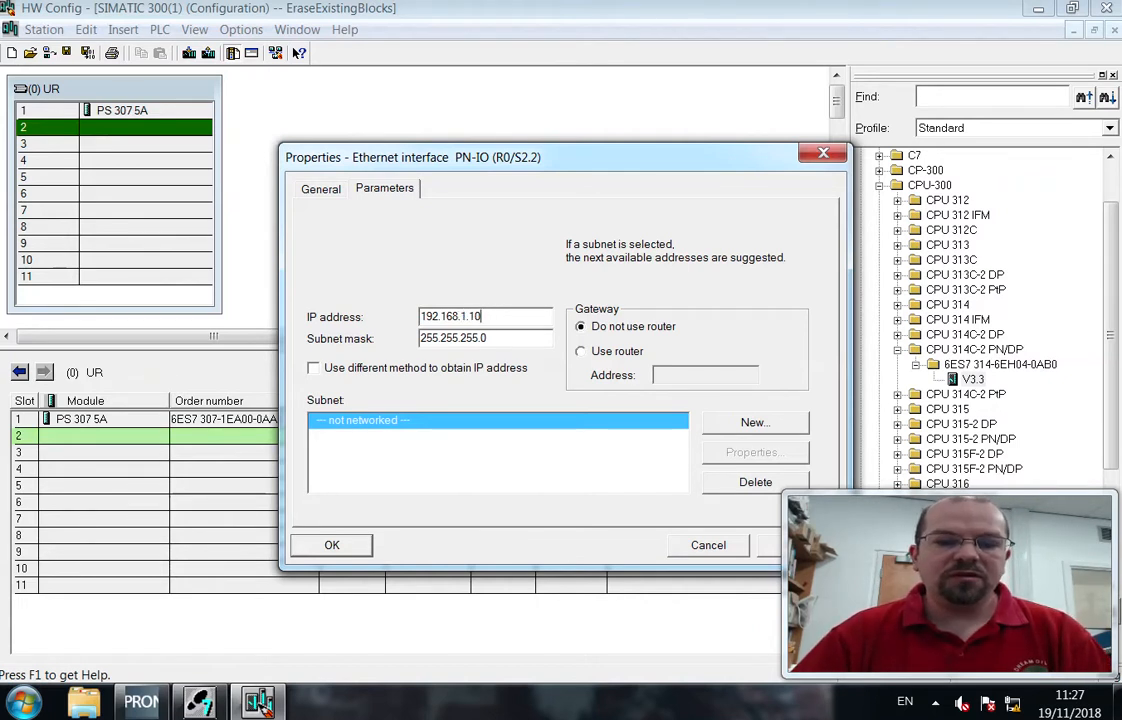
Create the Industrial Ethernet subnet Ethernet(1), assign the PN-IO interface to it and accept the interface properties.
left_click(753, 423)
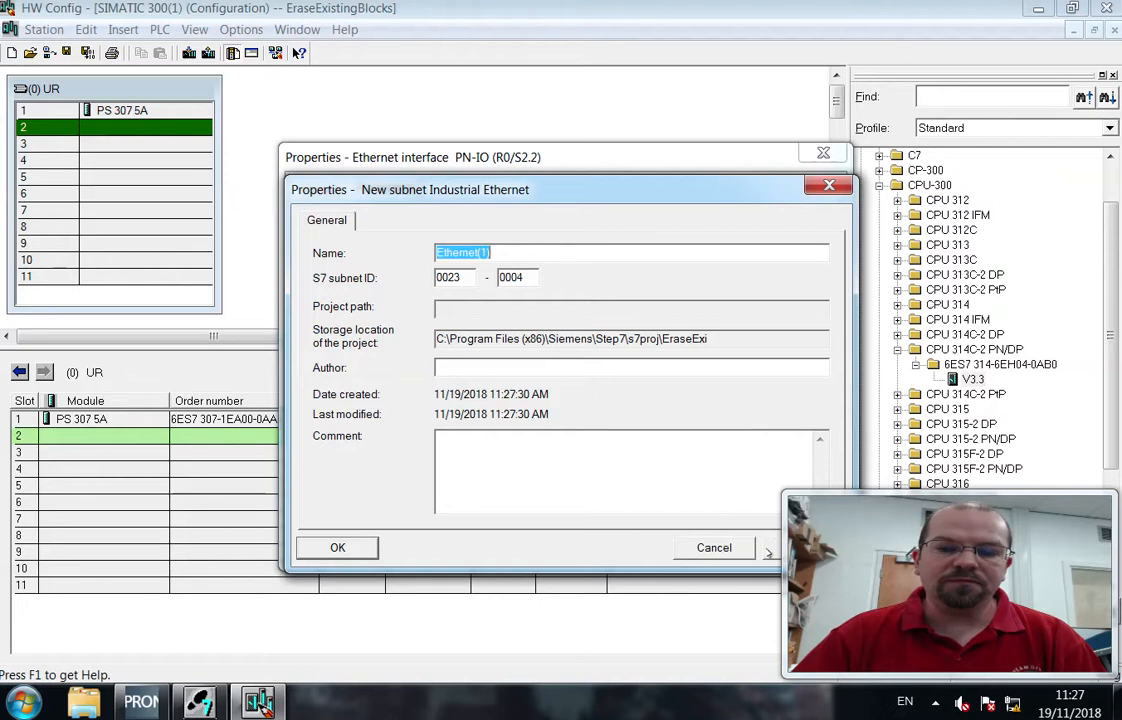
left_click(352, 550)
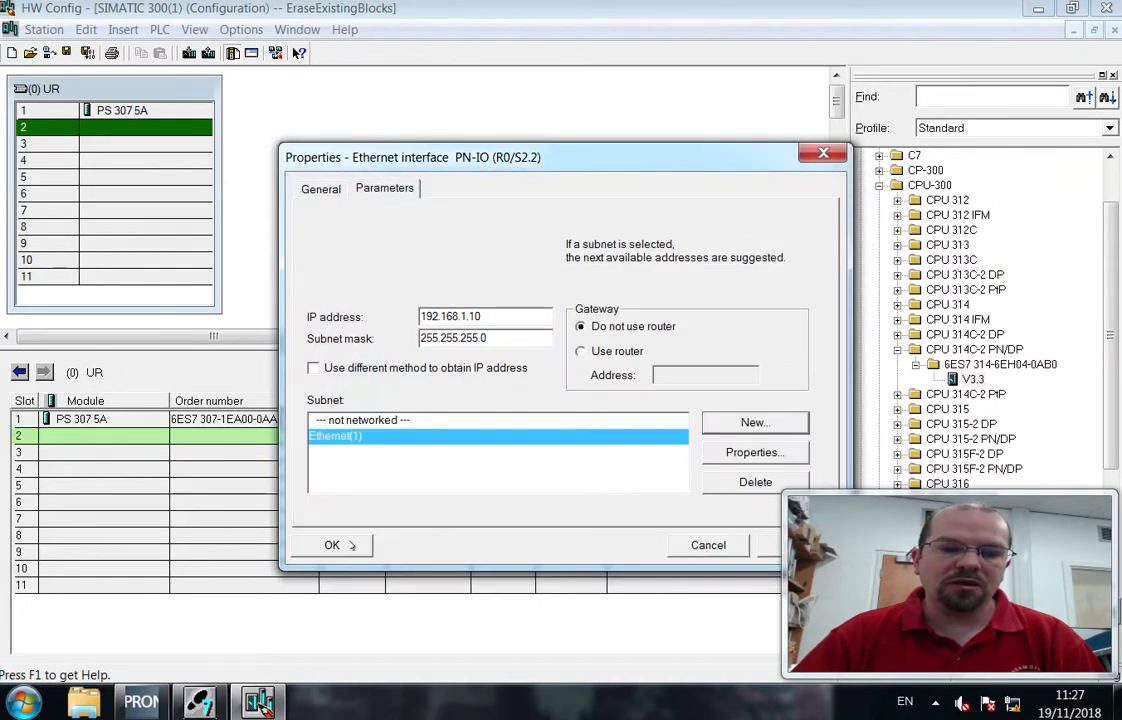
left_click(352, 545)
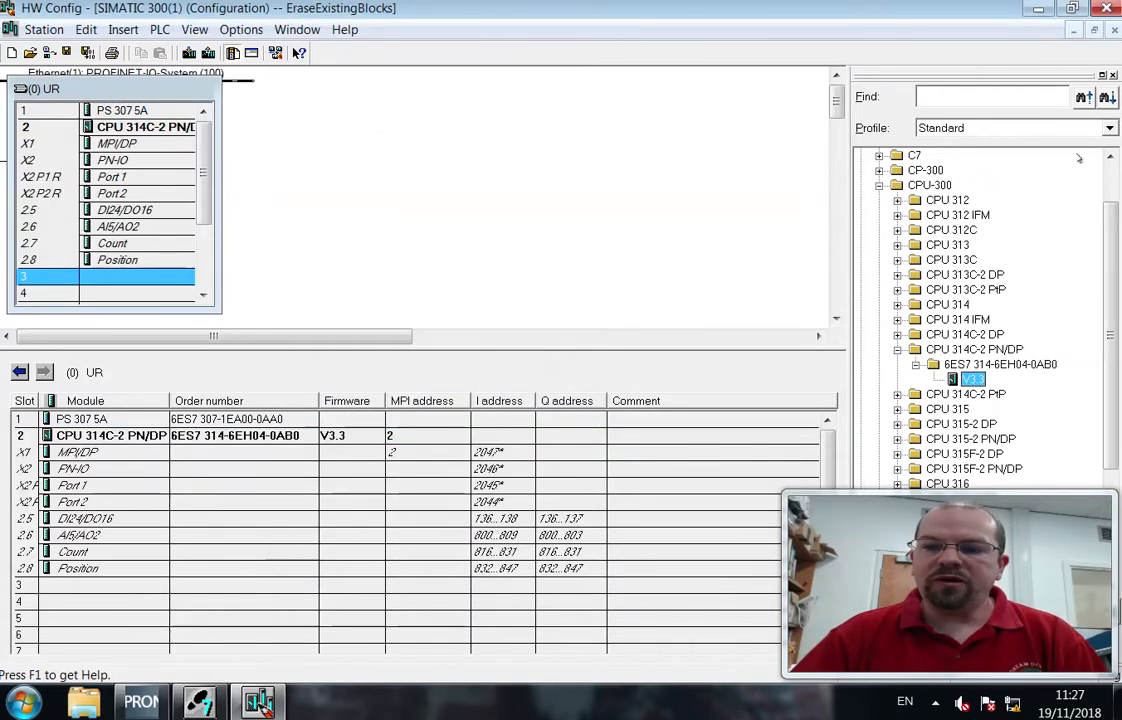
Check the rack's remaining module in the PLC camera view and read the saved forum note on configuring the 6ES7 374-2XH01-0AA0 simulation module.
left_click_drag(1121, 55, 508, 98)
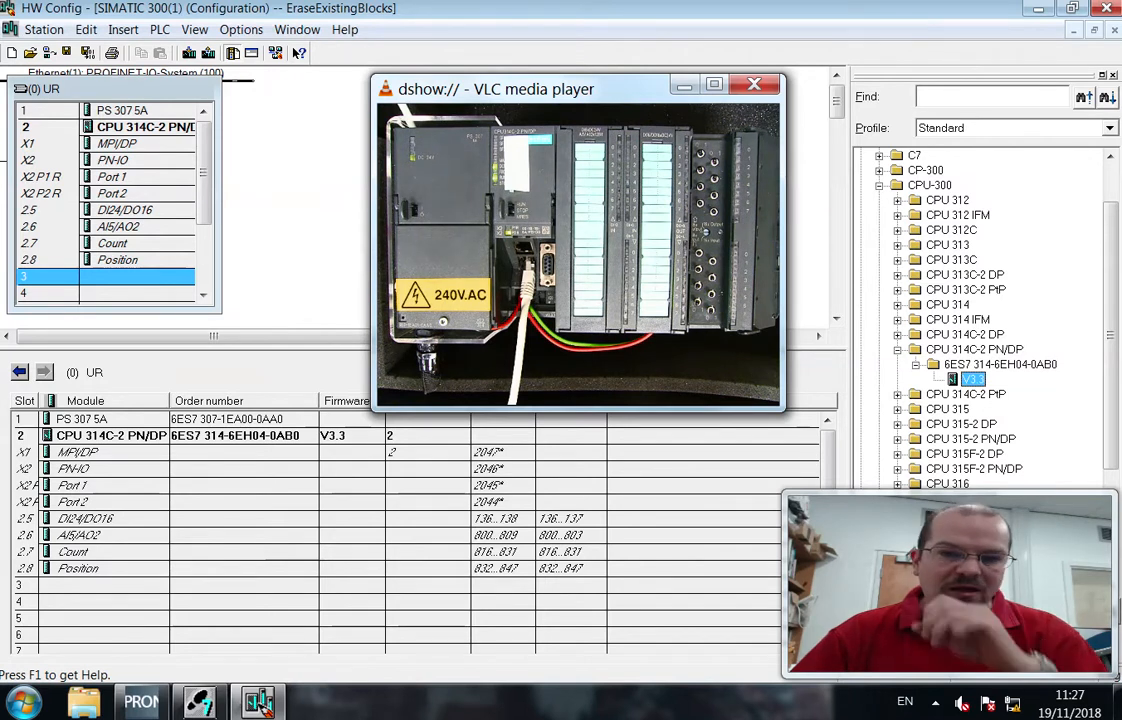
left_click(683, 90)
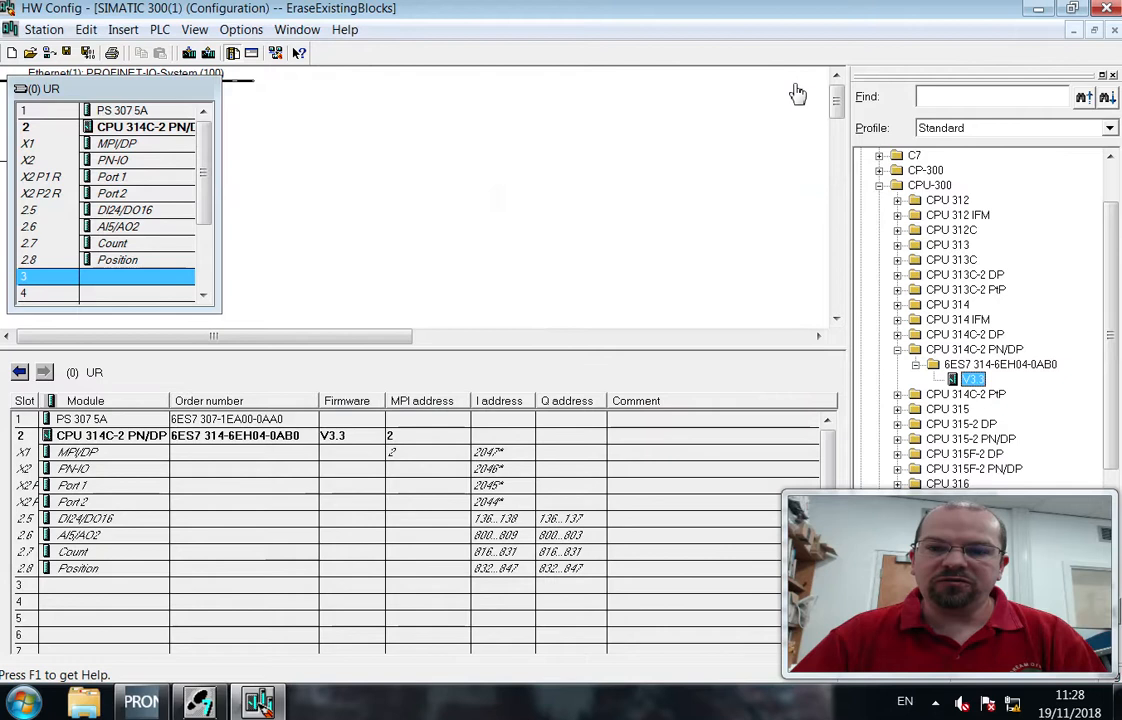
left_click(1040, 10)
left_click(1040, 10)
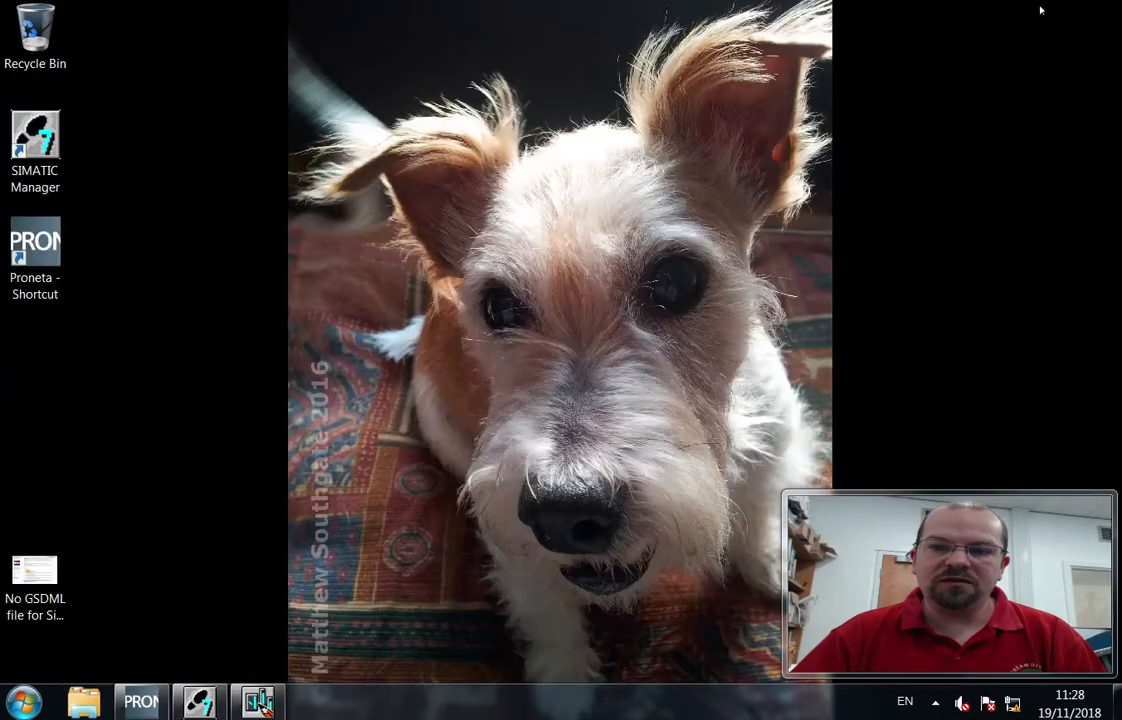
double_click(35, 575)
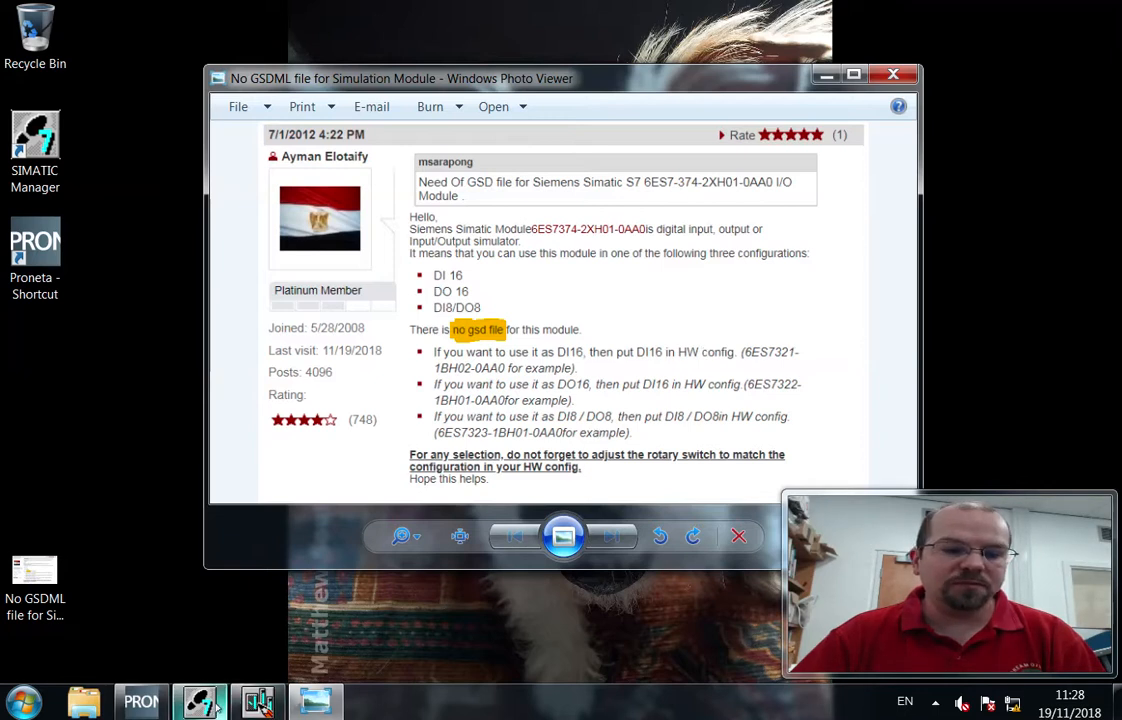
left_click(258, 703)
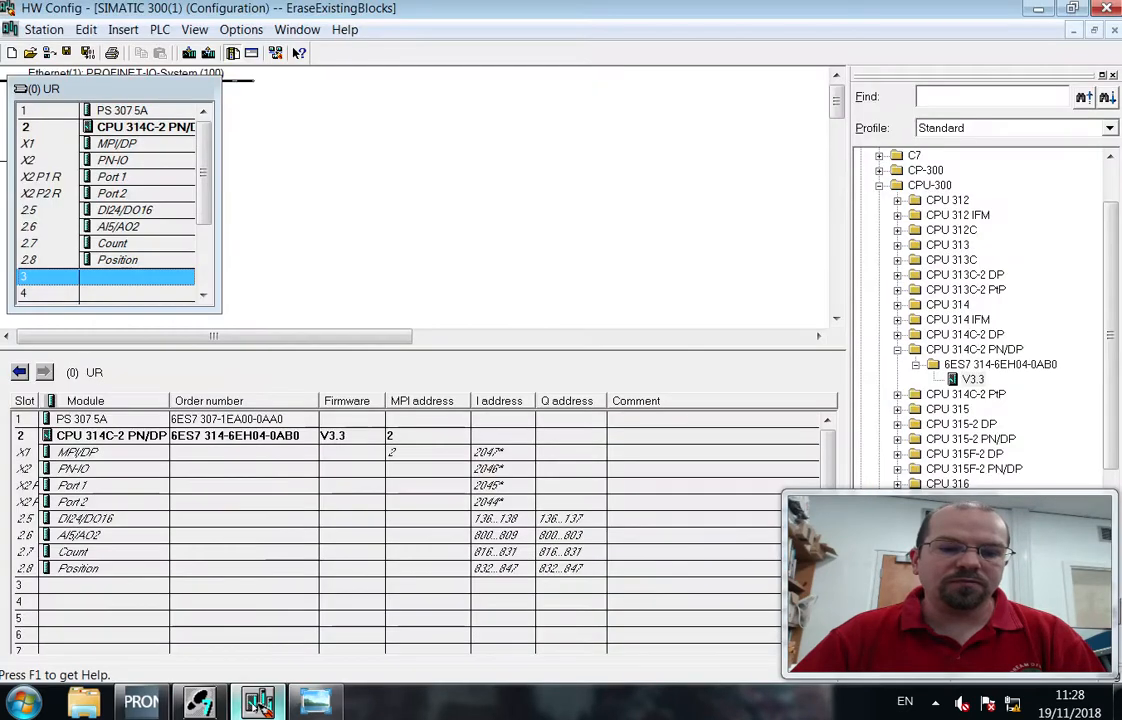
Search the hardware catalog for 323 and compare the order numbers of the SM 323 DI8/DO8xDC24V/0.5A modules.
left_click(981, 94)
type("323")
key("Return")
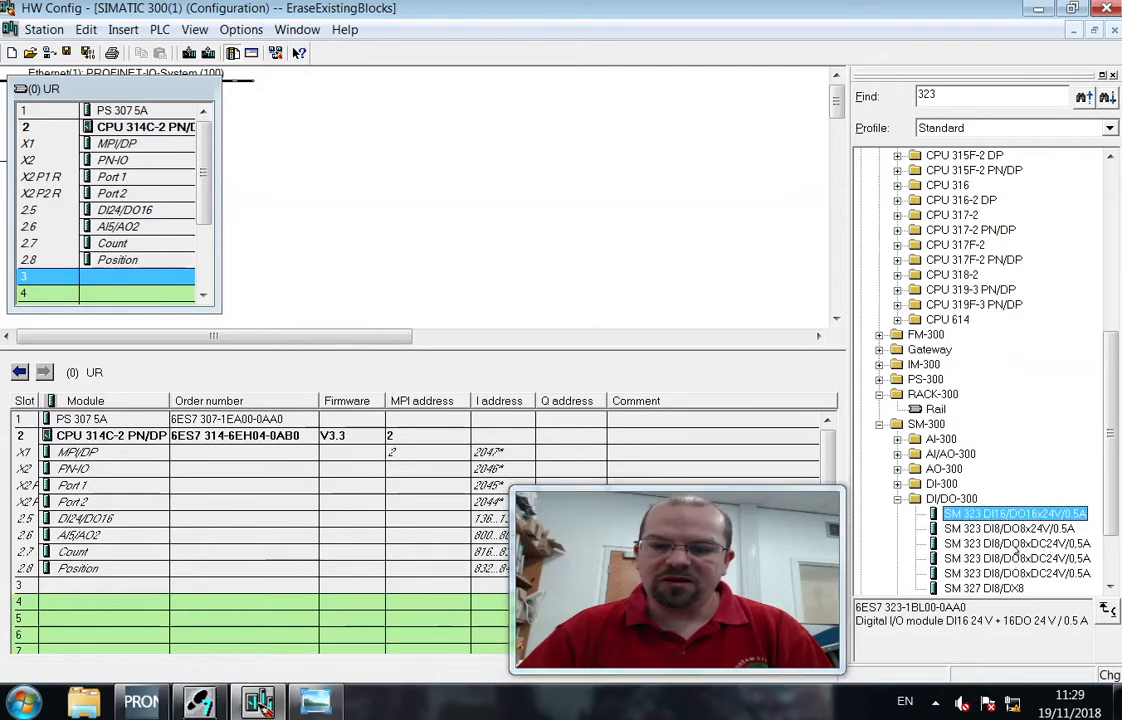
left_click(1018, 545)
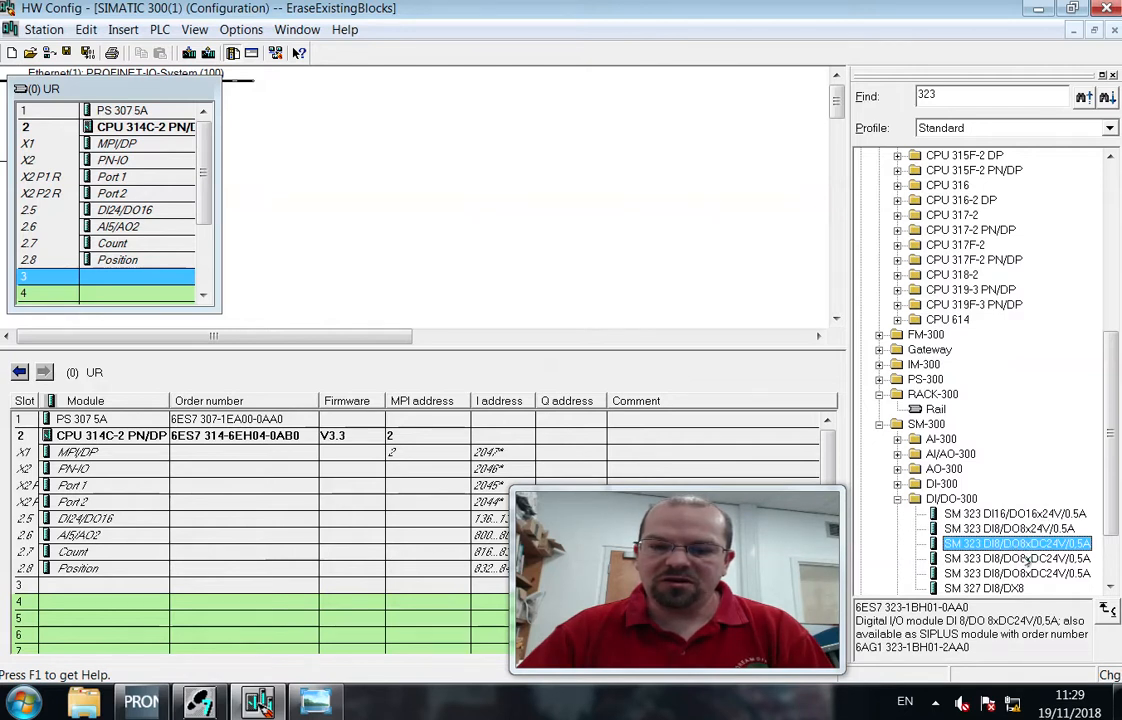
left_click(1020, 558)
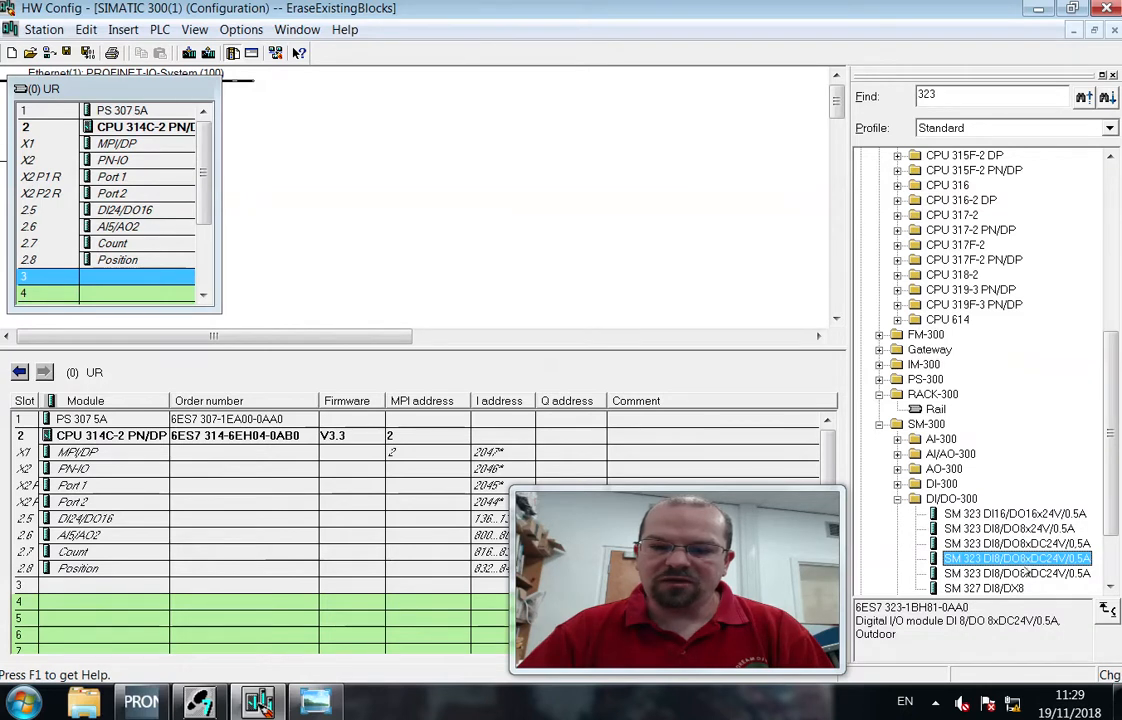
left_click(1030, 573)
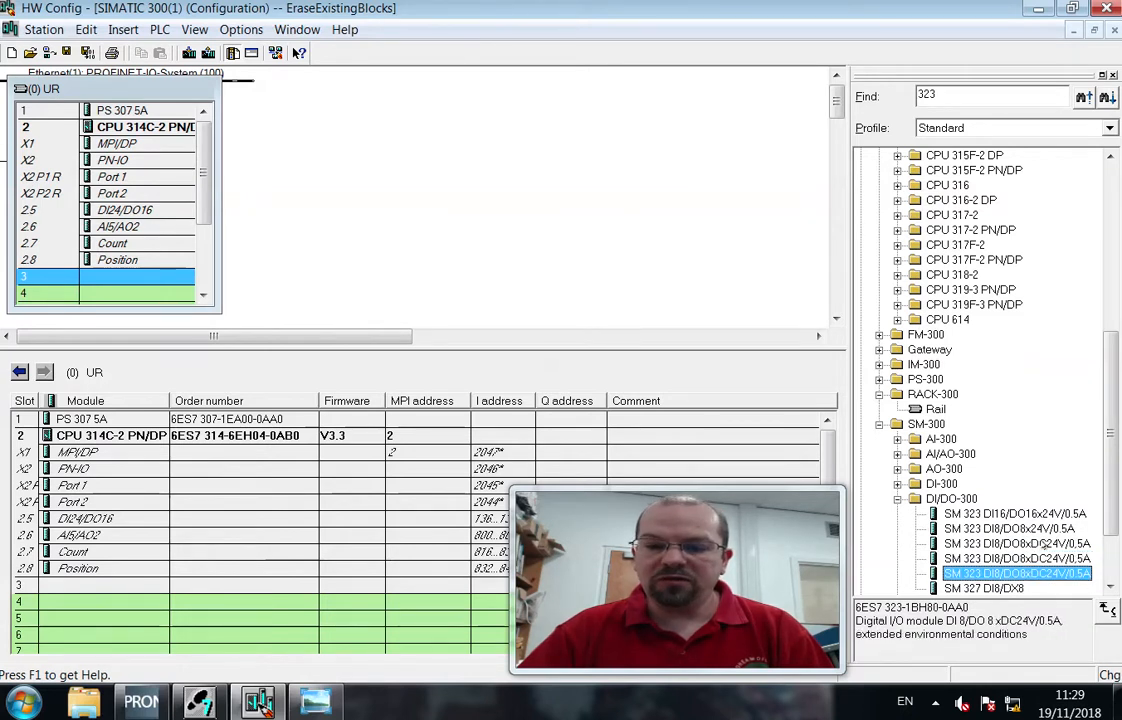
Try to insert the SM 323 DI8/DO8xDC24V/0.5A module, order number 6ES7 323-1BH01-0AA0, into slot 3.
double_click(1045, 544)
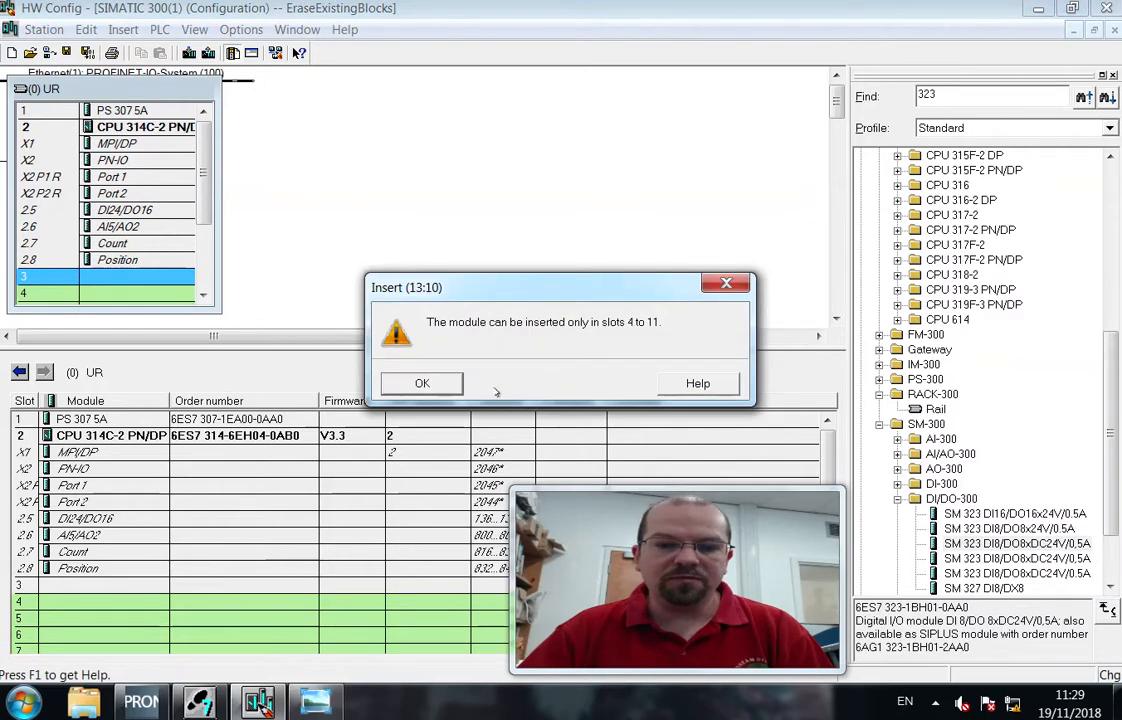
left_click(422, 383)
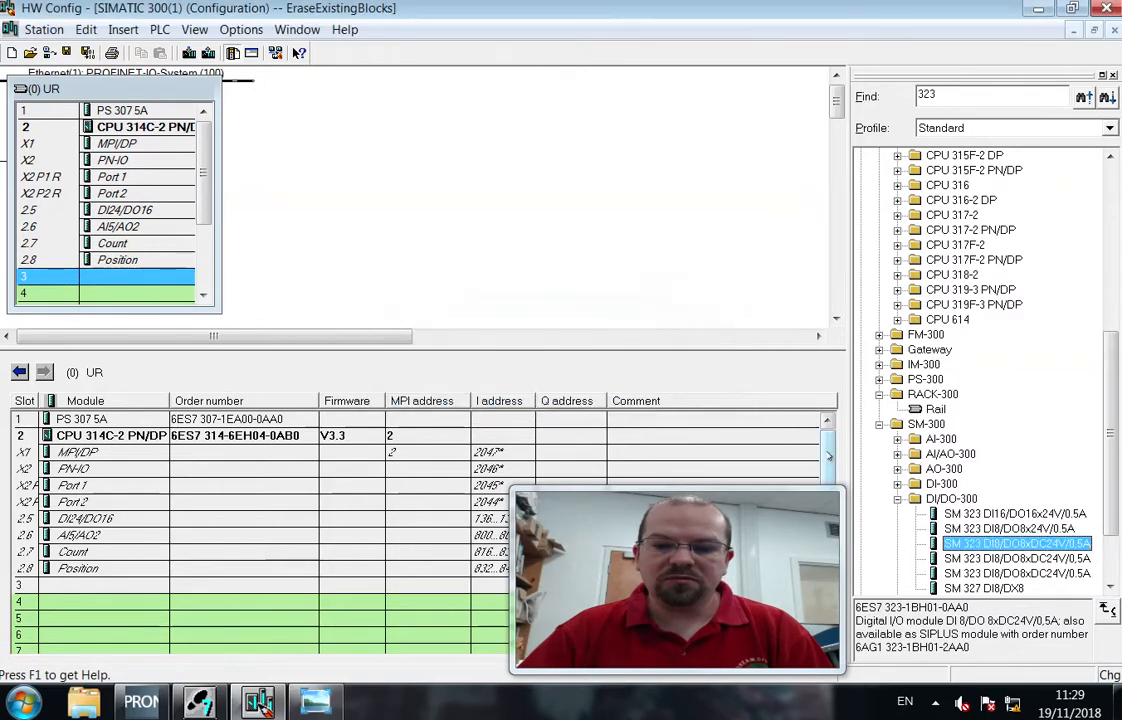
double_click(1000, 545)
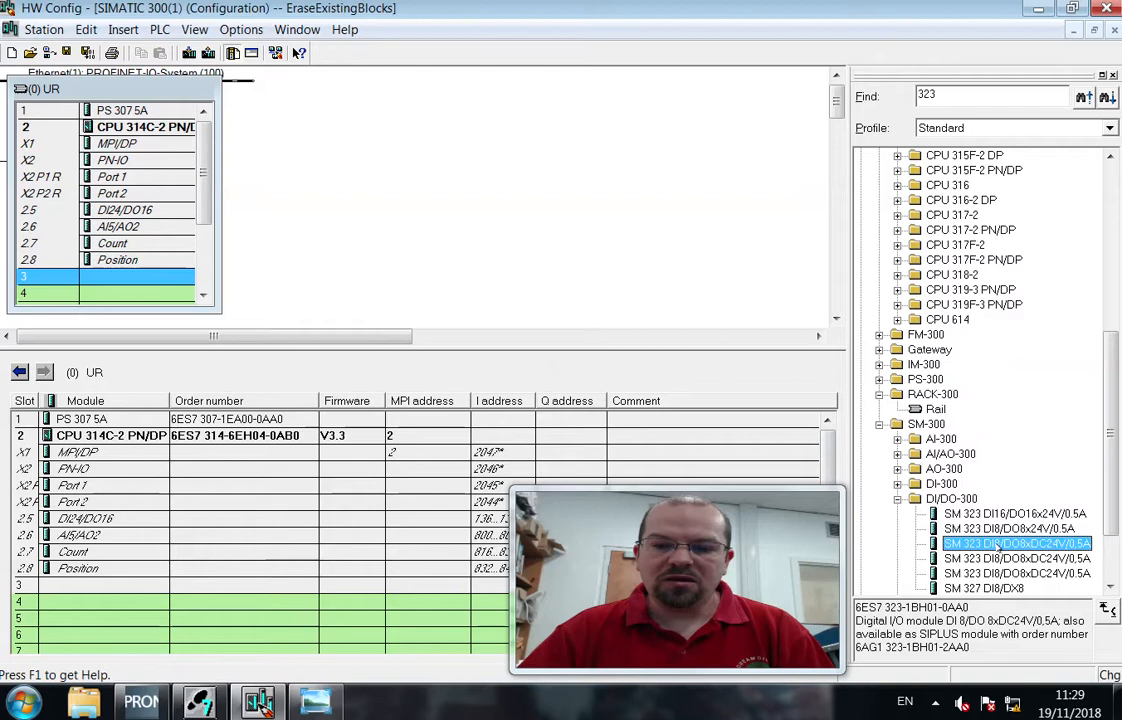
left_click(435, 382)
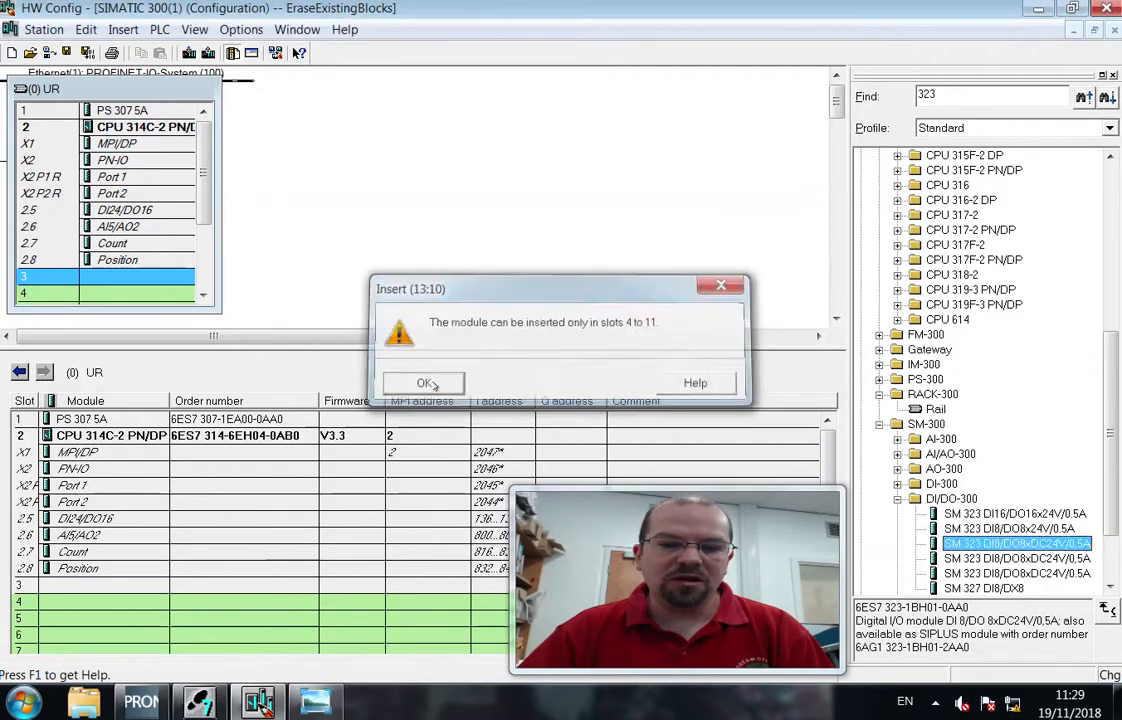
Place the SM 323 DI8/DO8xDC24V/0.5A module, order number 6ES7 323-1BH01-0AA0, in slot 4 and close the forum note image.
left_click_drag(990, 540, 116, 160)
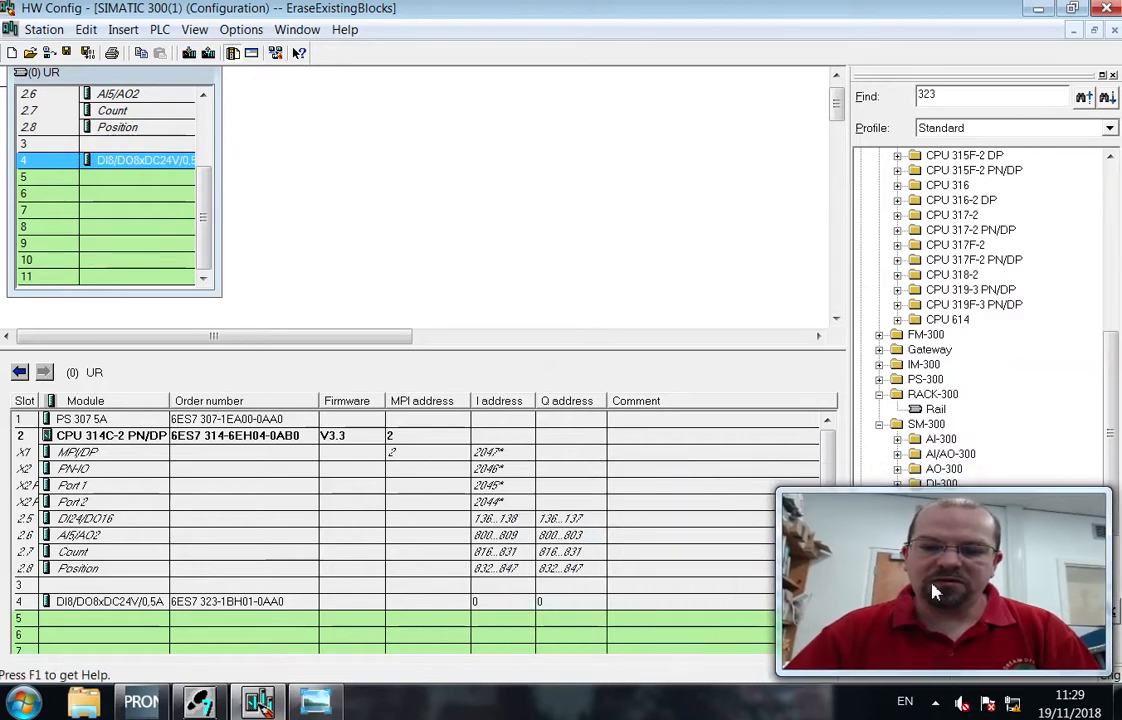
left_click(1038, 9)
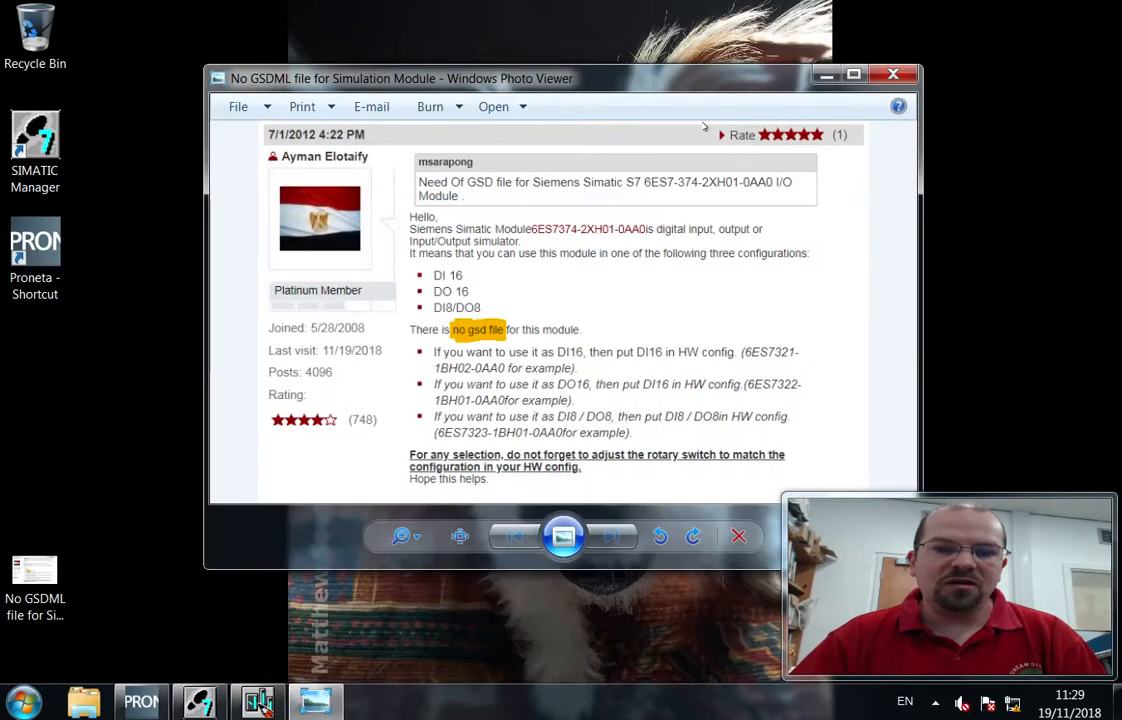
left_click(890, 75)
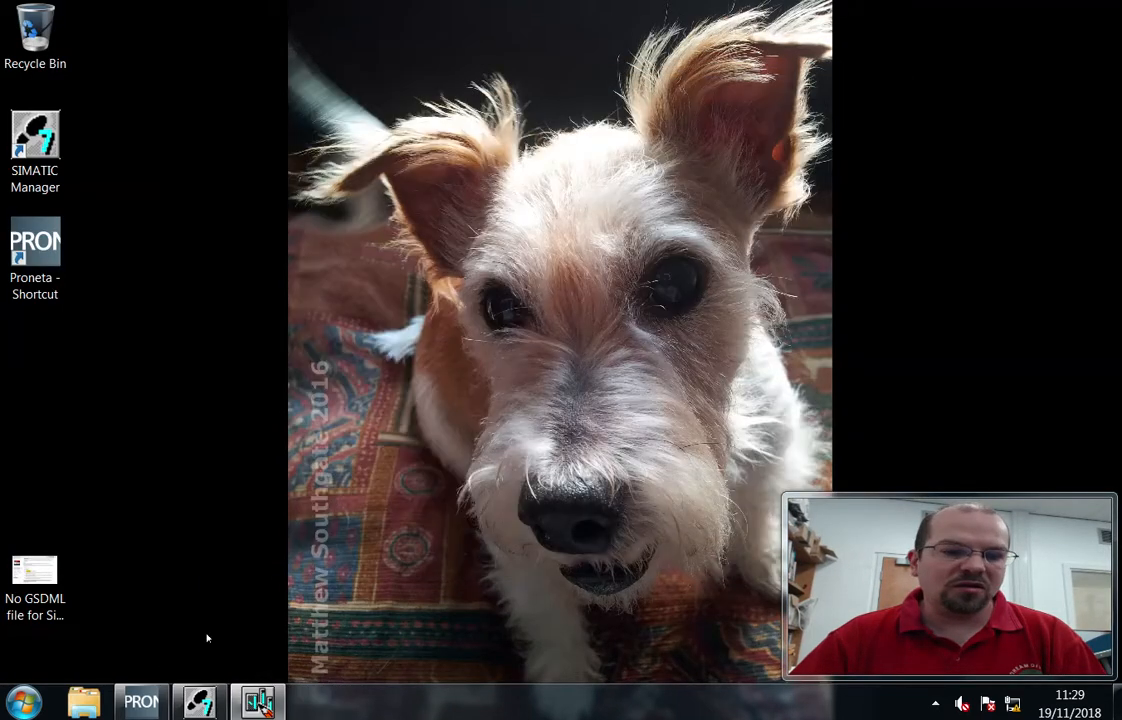
Return to HW Config and save the SIMATIC 300 station's hardware configuration.
left_click(200, 702)
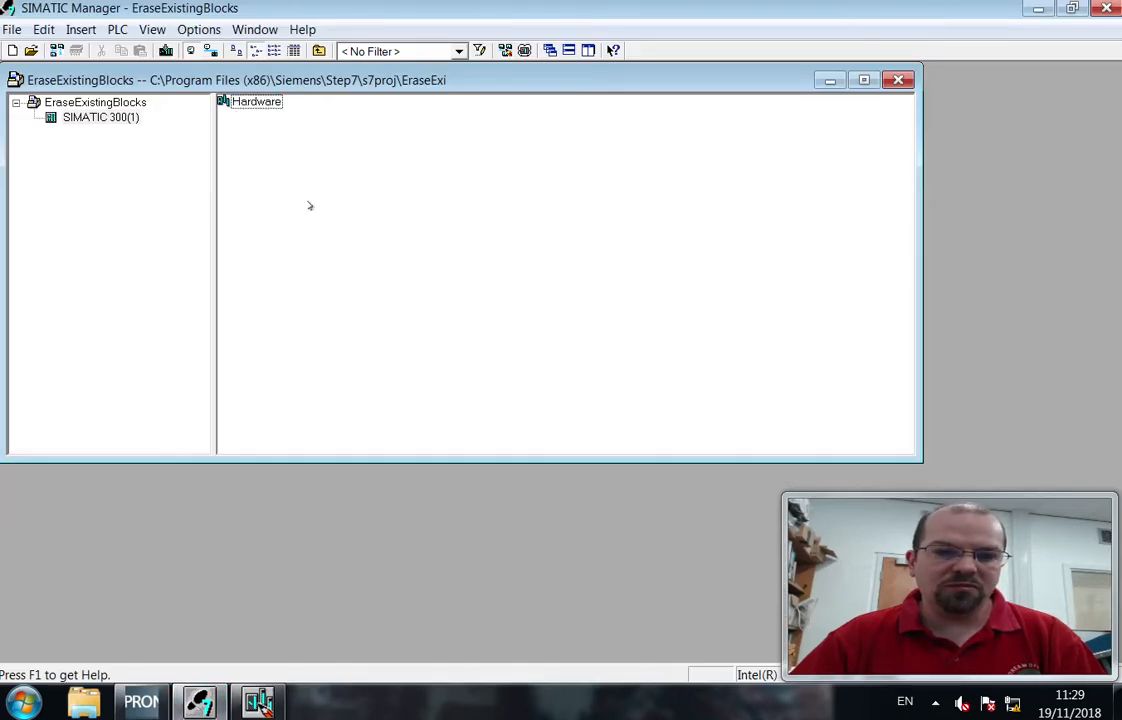
left_click(256, 700)
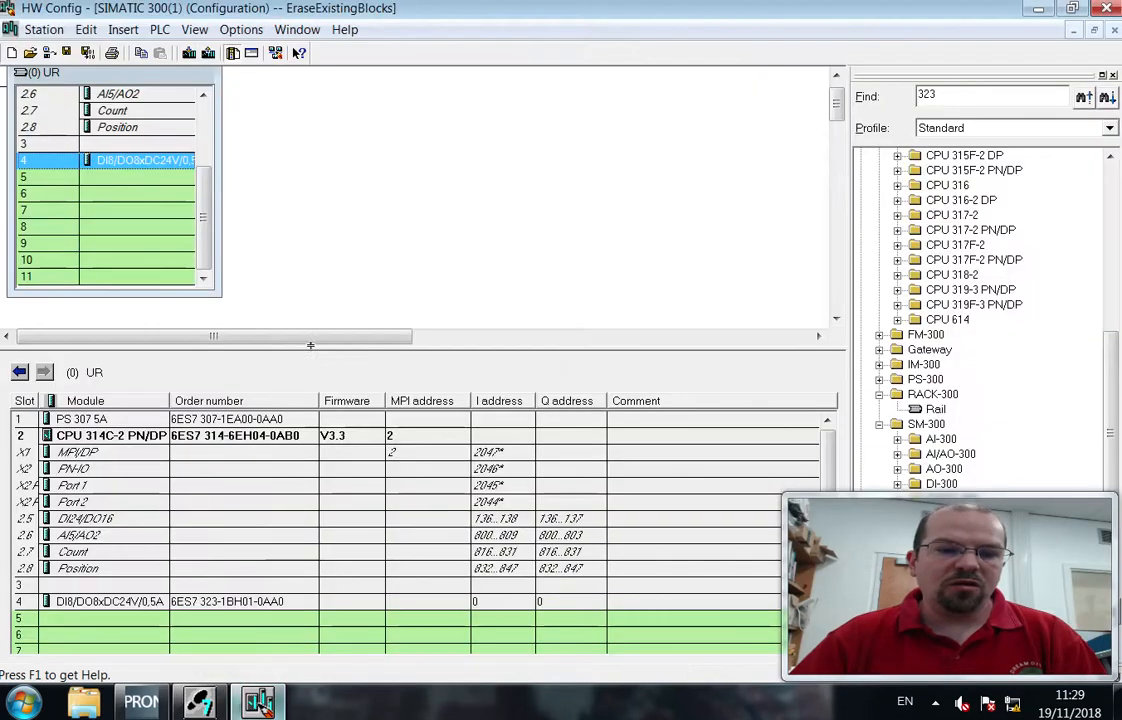
left_click(68, 50)
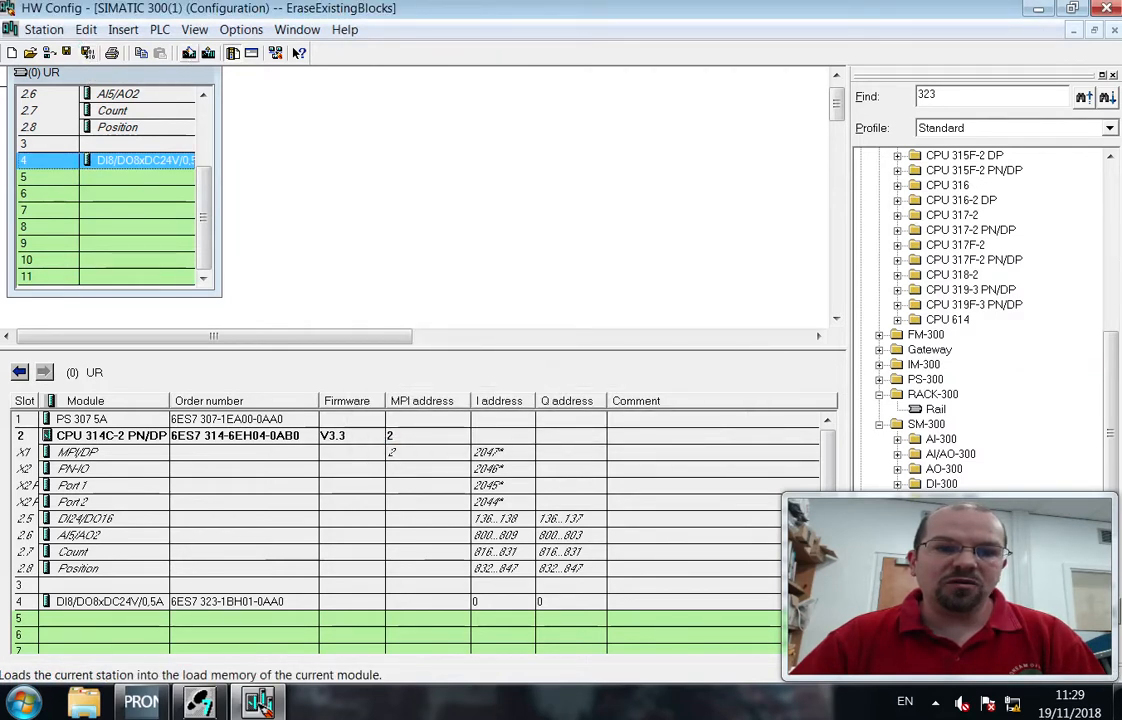
Download the hardware configuration to the CPU 314C-2 PN/DP at 192.168.1.10, allowing it to stop, and restart the module.
left_click(208, 53)
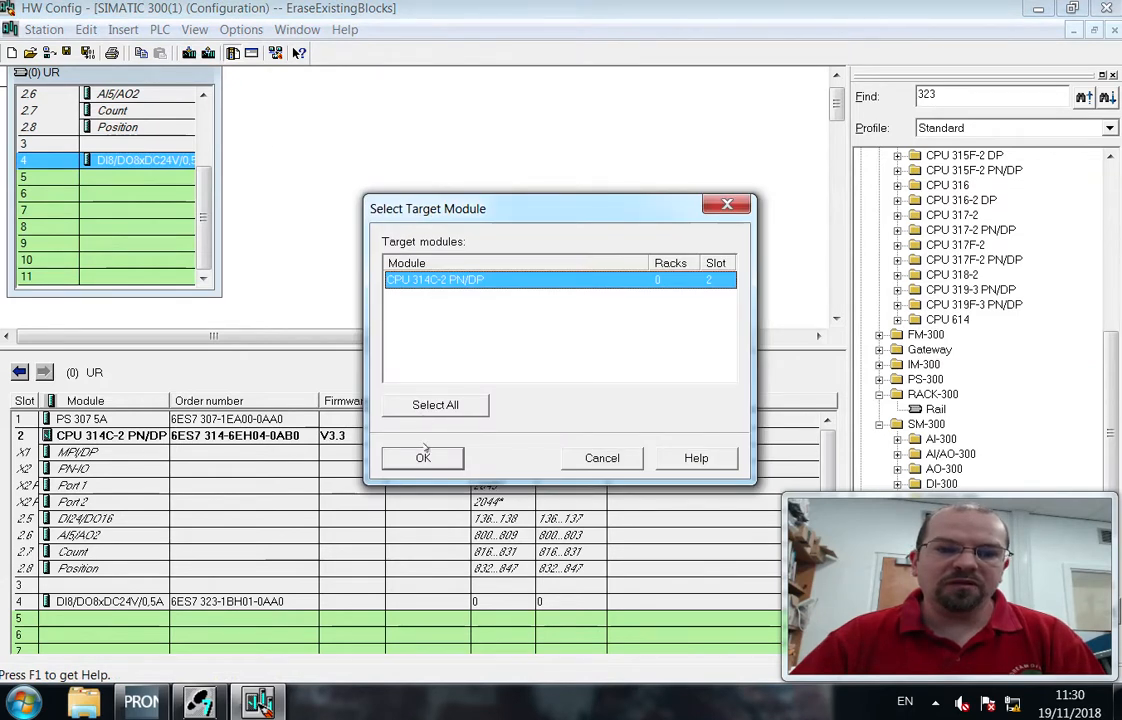
left_click(423, 458)
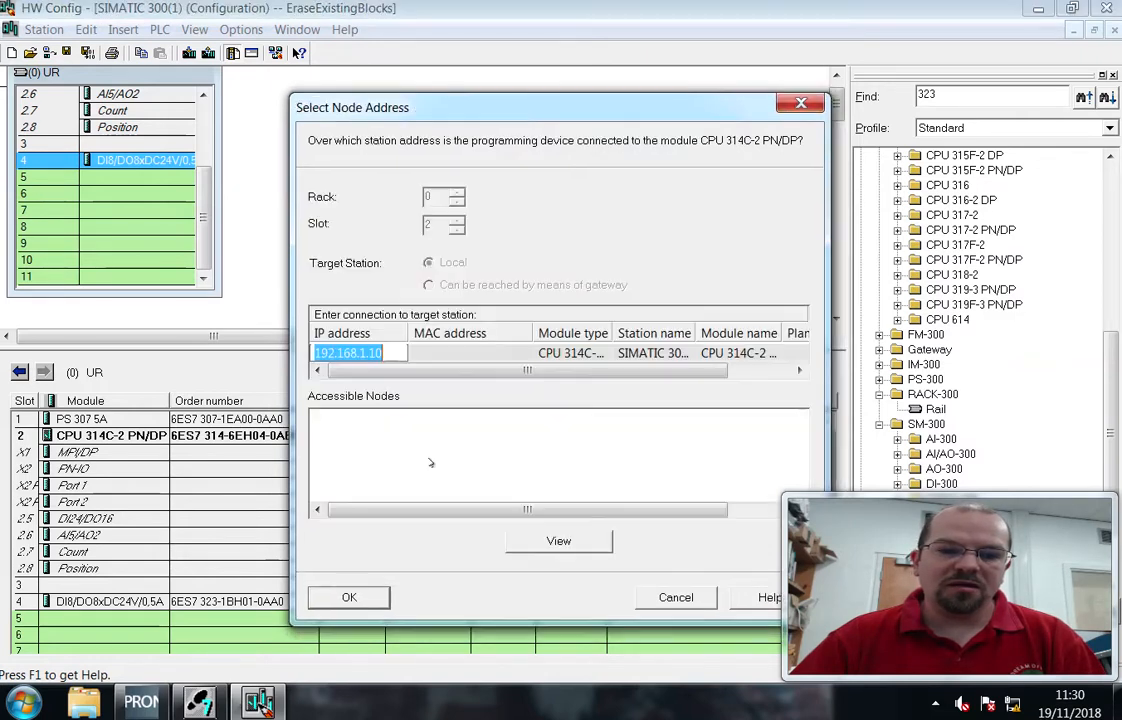
left_click(362, 598)
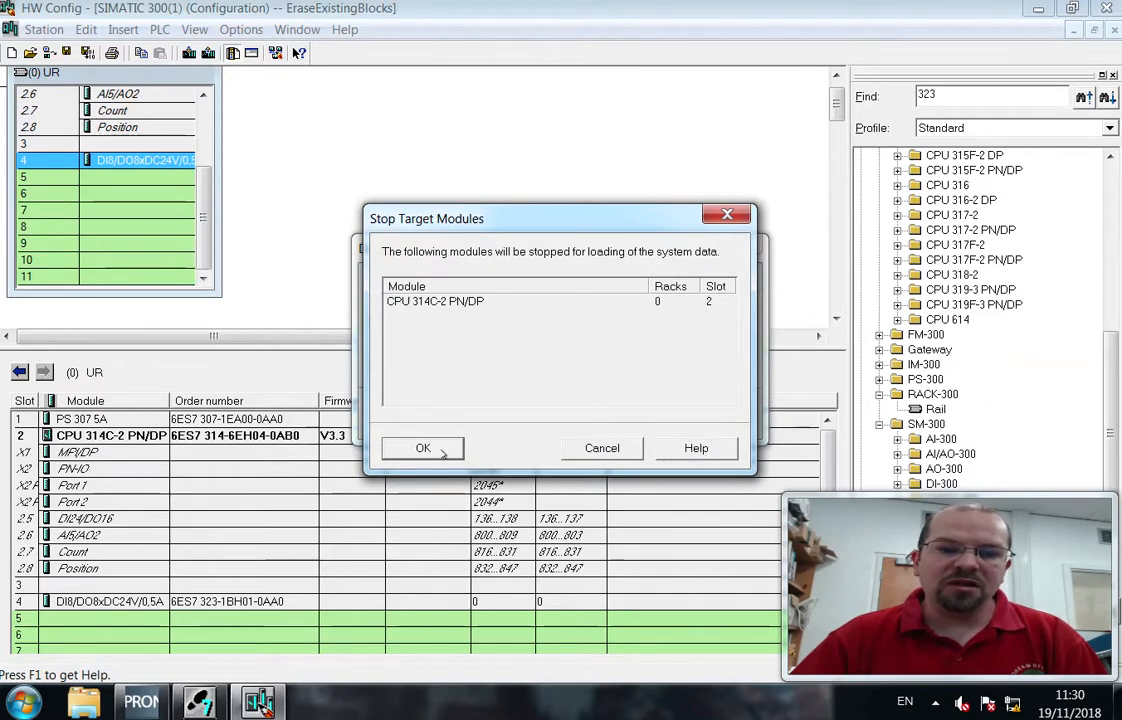
left_click(423, 449)
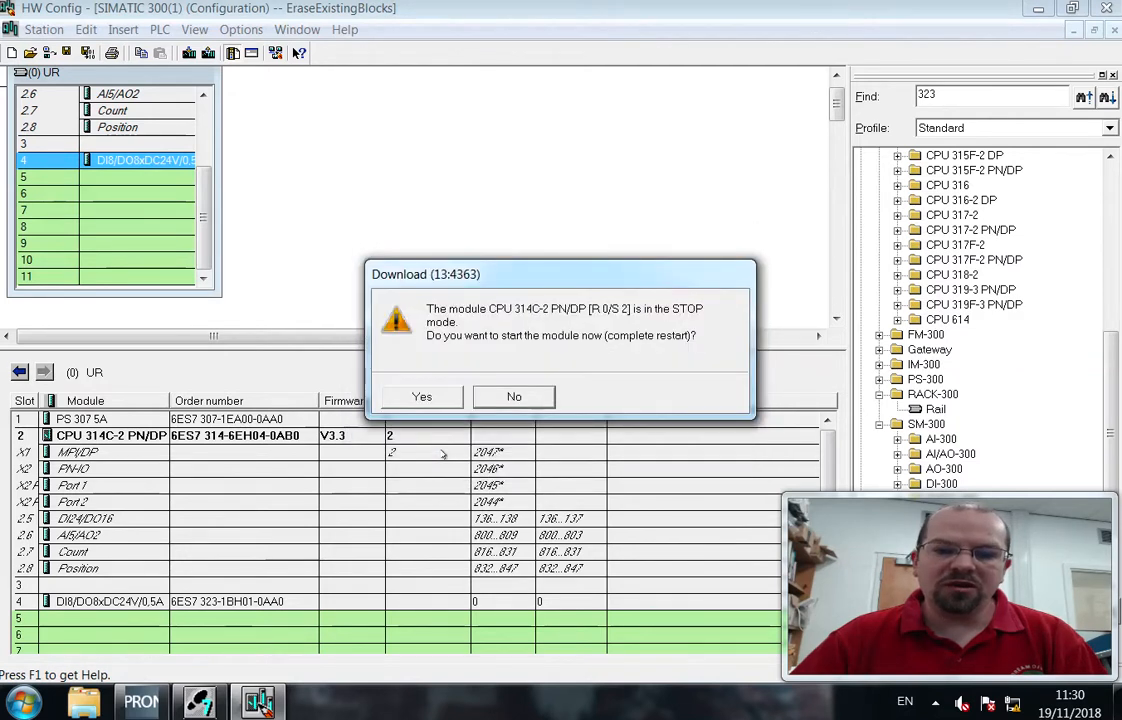
left_click(422, 397)
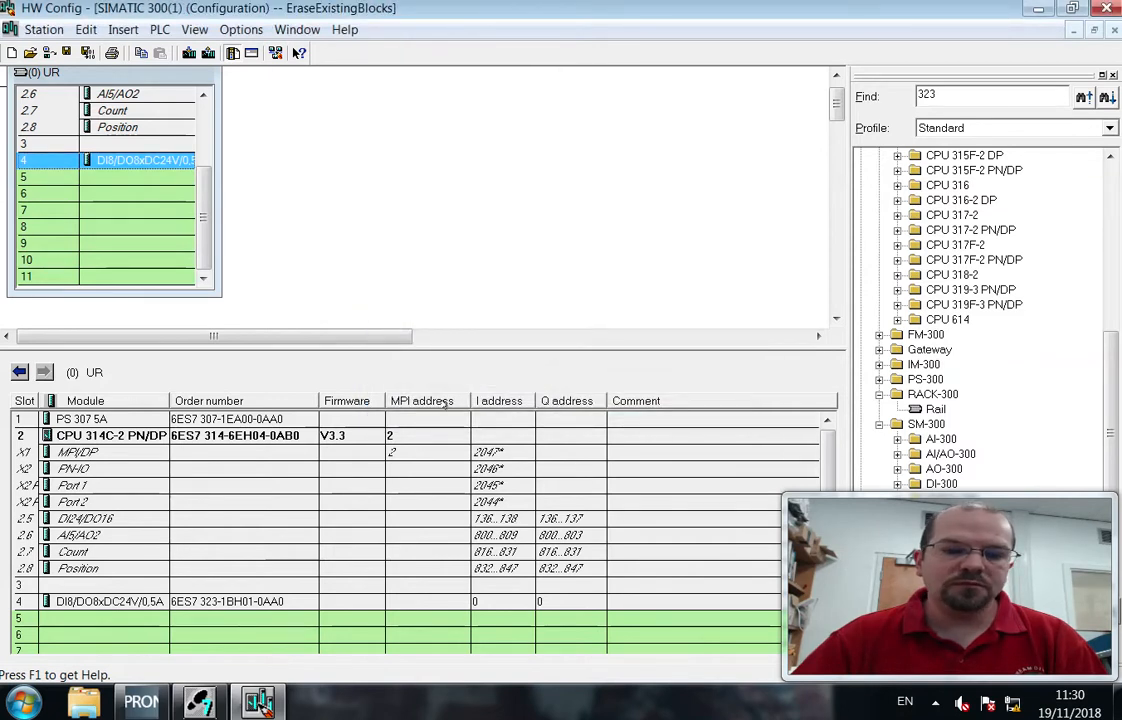
Switch to SIMATIC Manager, open OB1 from the Blocks folder of the CPU's S7 Program(1), and display it in LAD.
mouse_move(258, 703)
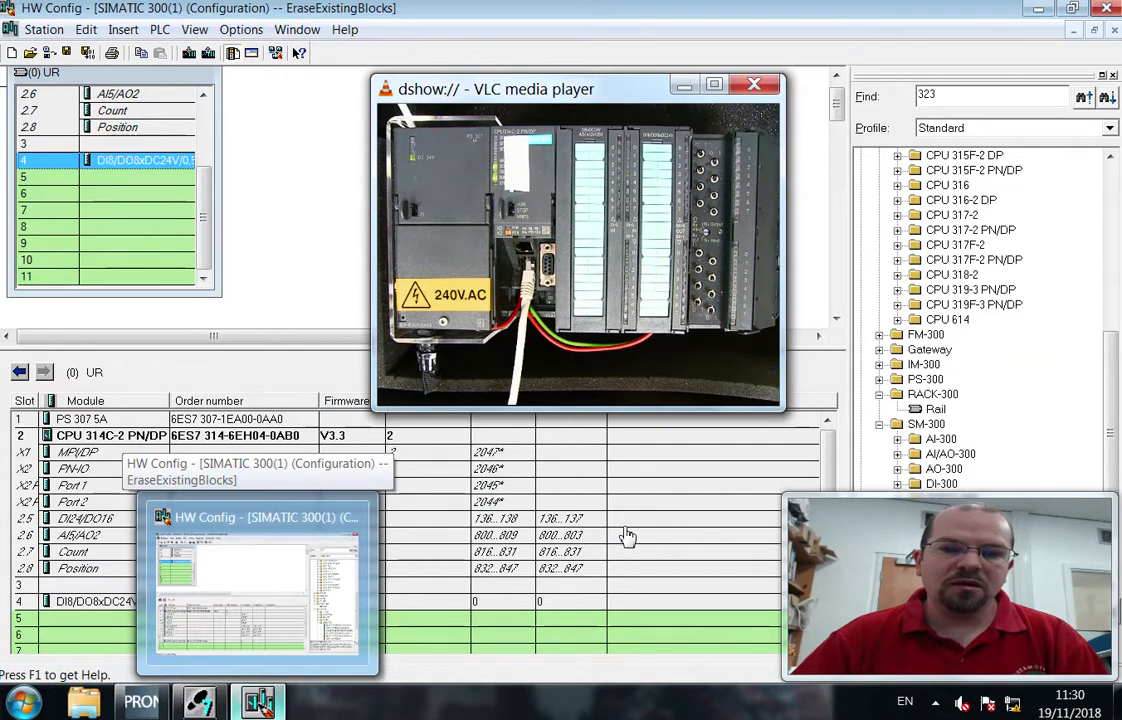
left_click_drag(608, 103, 951, 73)
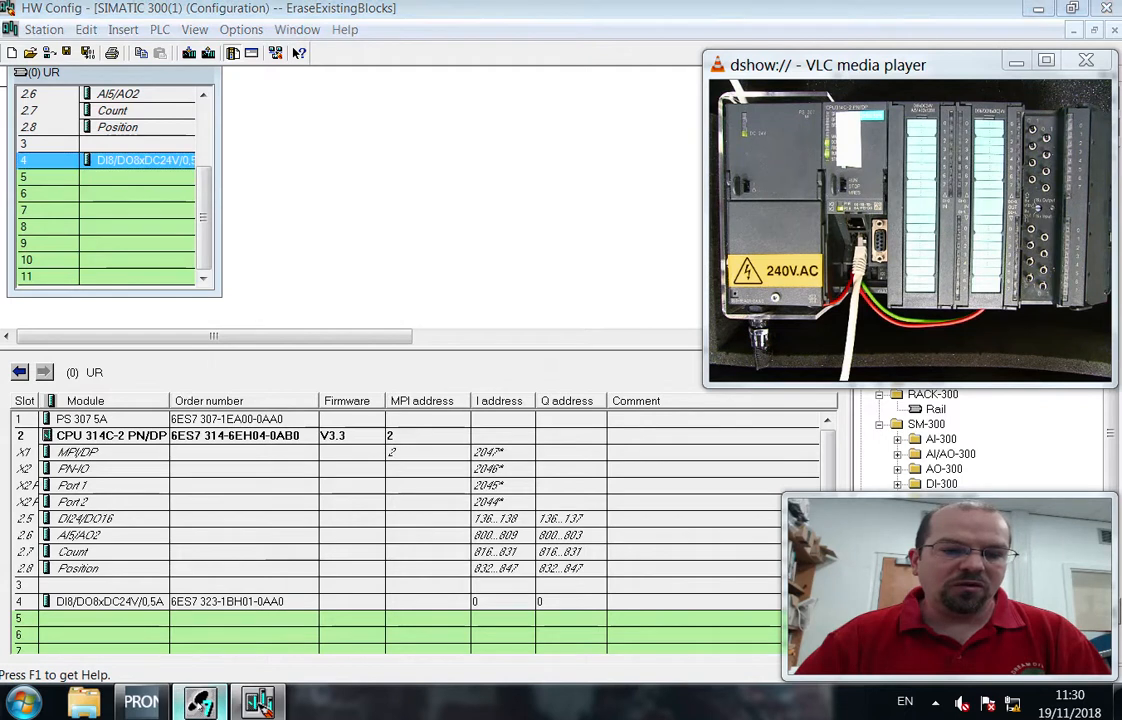
left_click(200, 703)
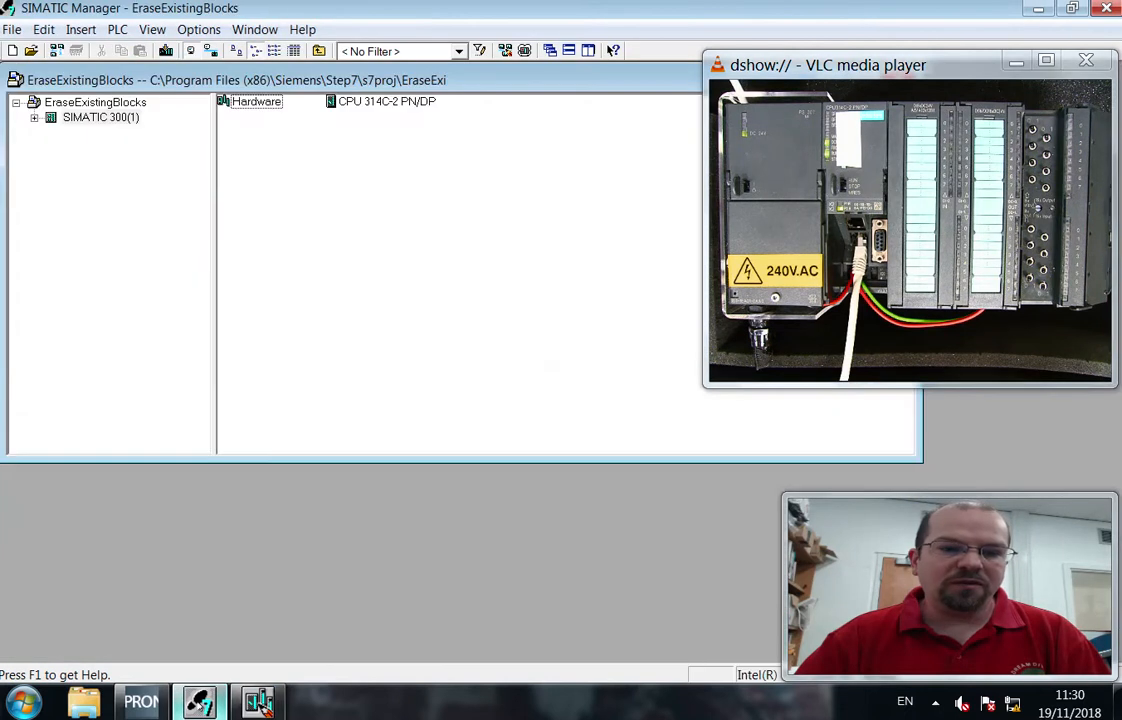
double_click(376, 106)
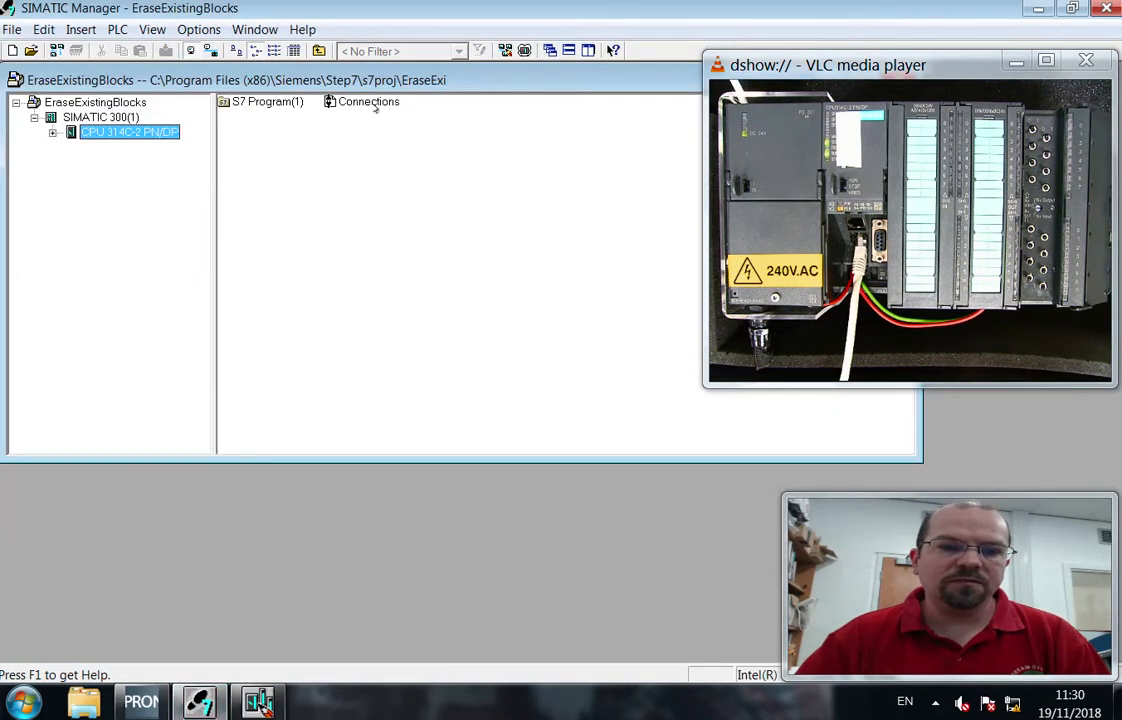
double_click(276, 104)
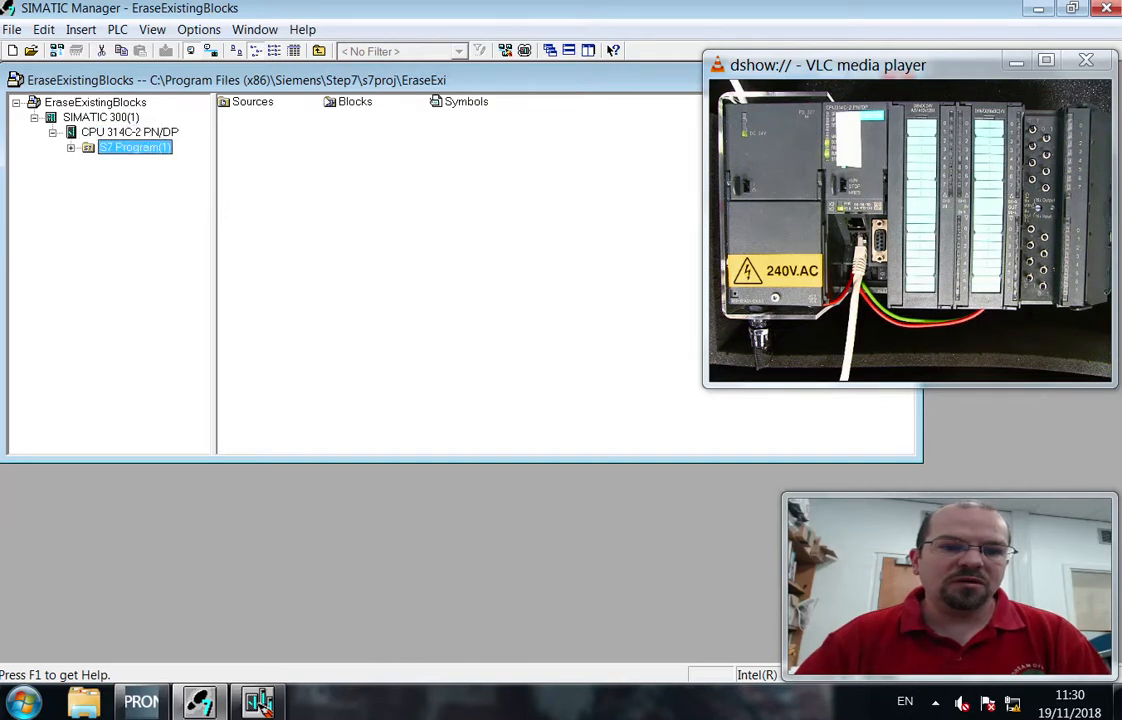
double_click(348, 102)
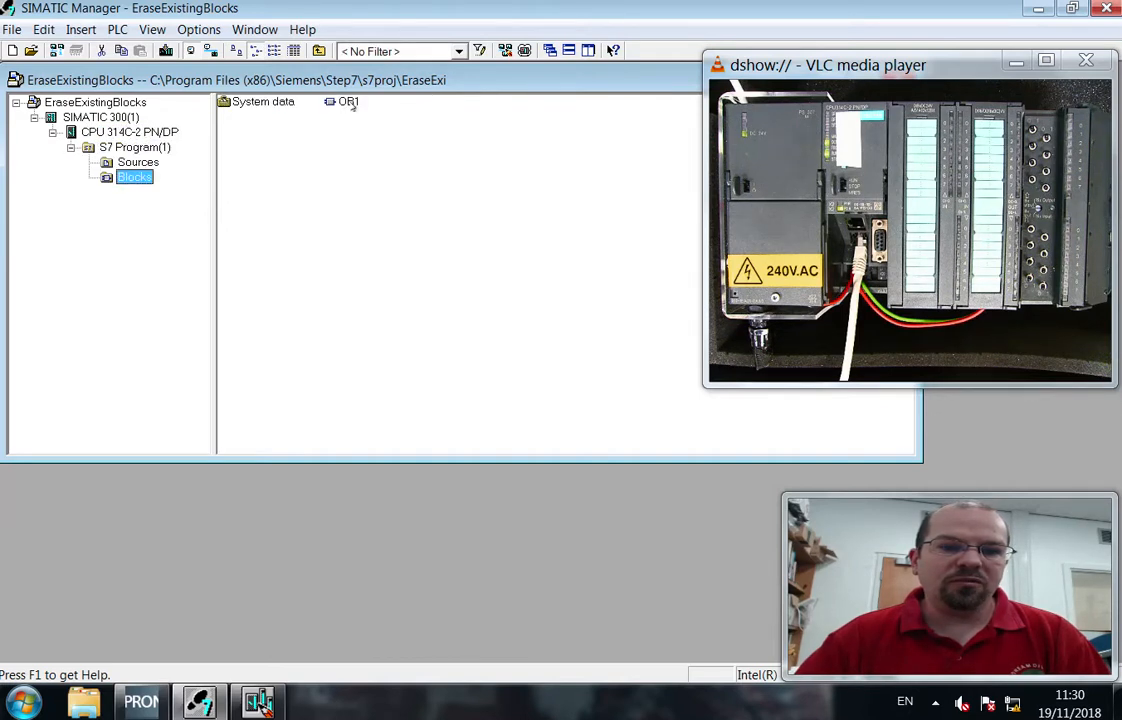
double_click(352, 104)
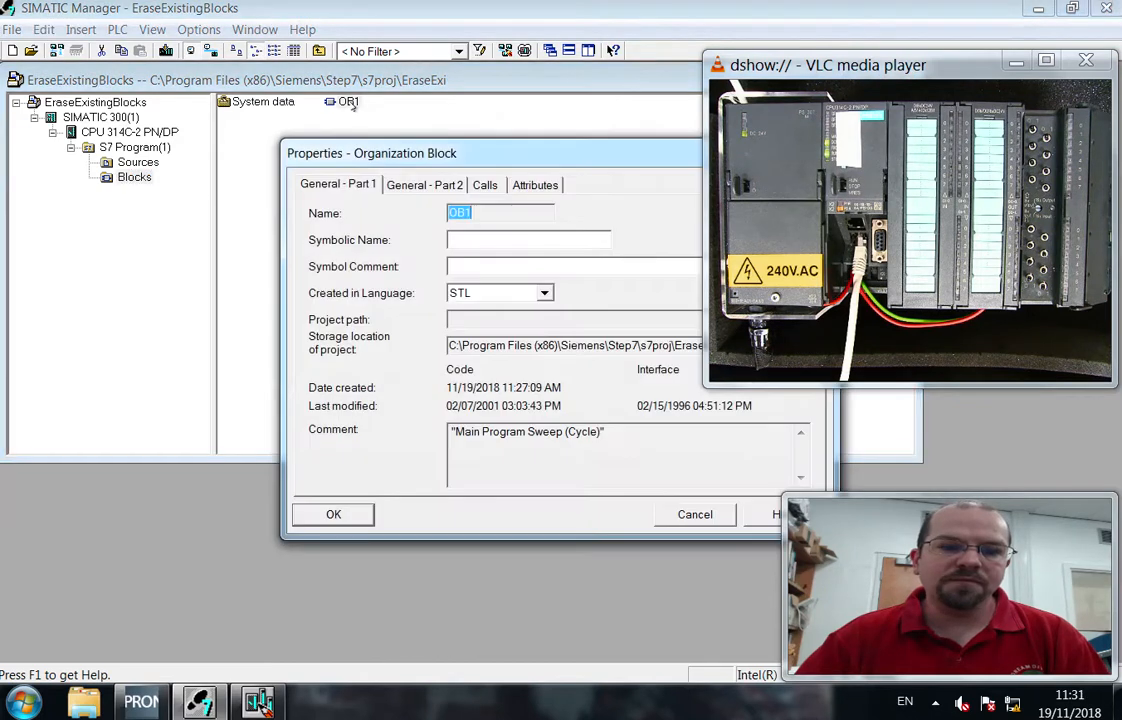
left_click(353, 516)
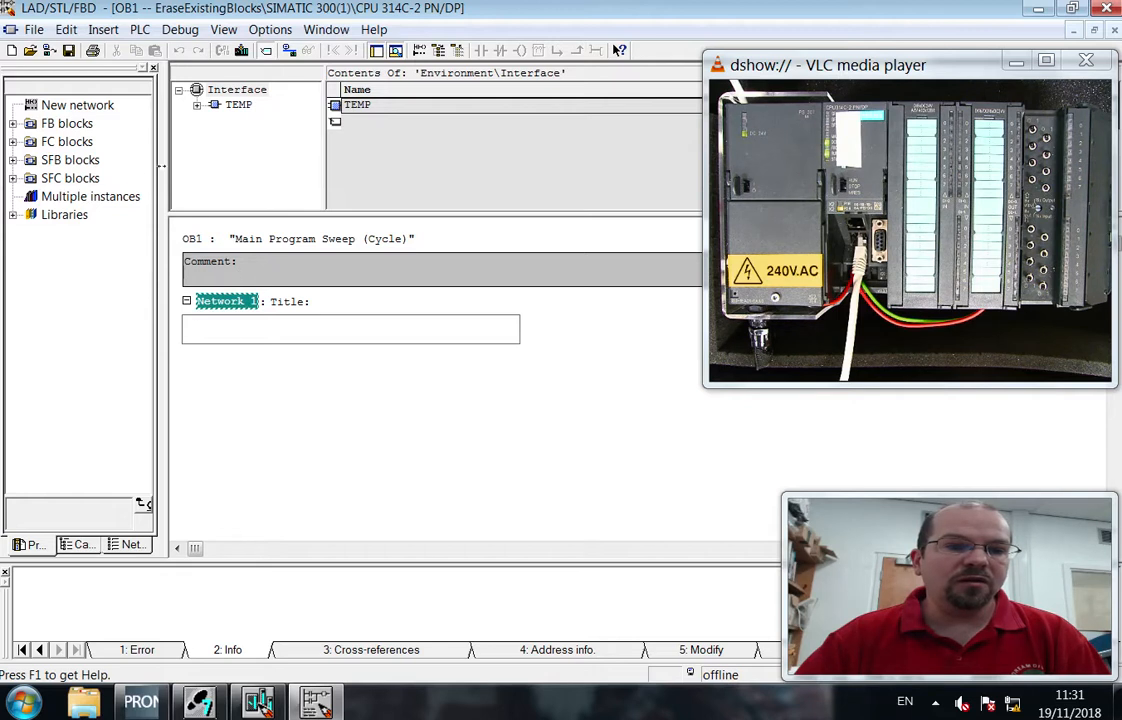
left_click(224, 30)
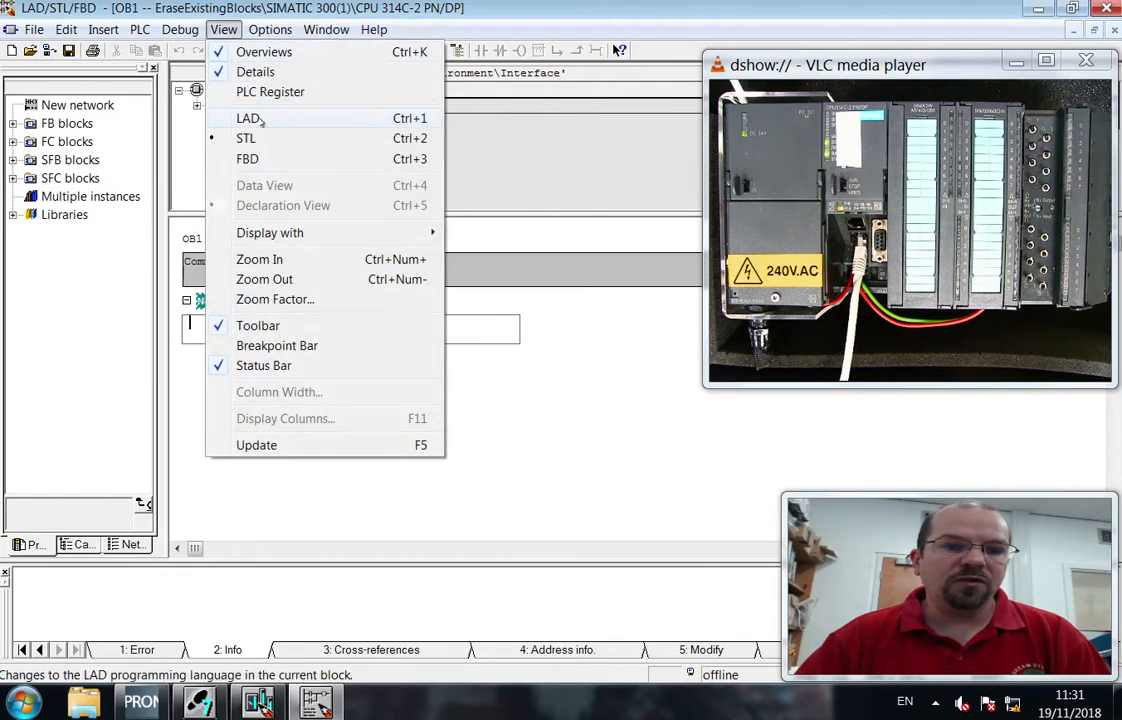
left_click(248, 118)
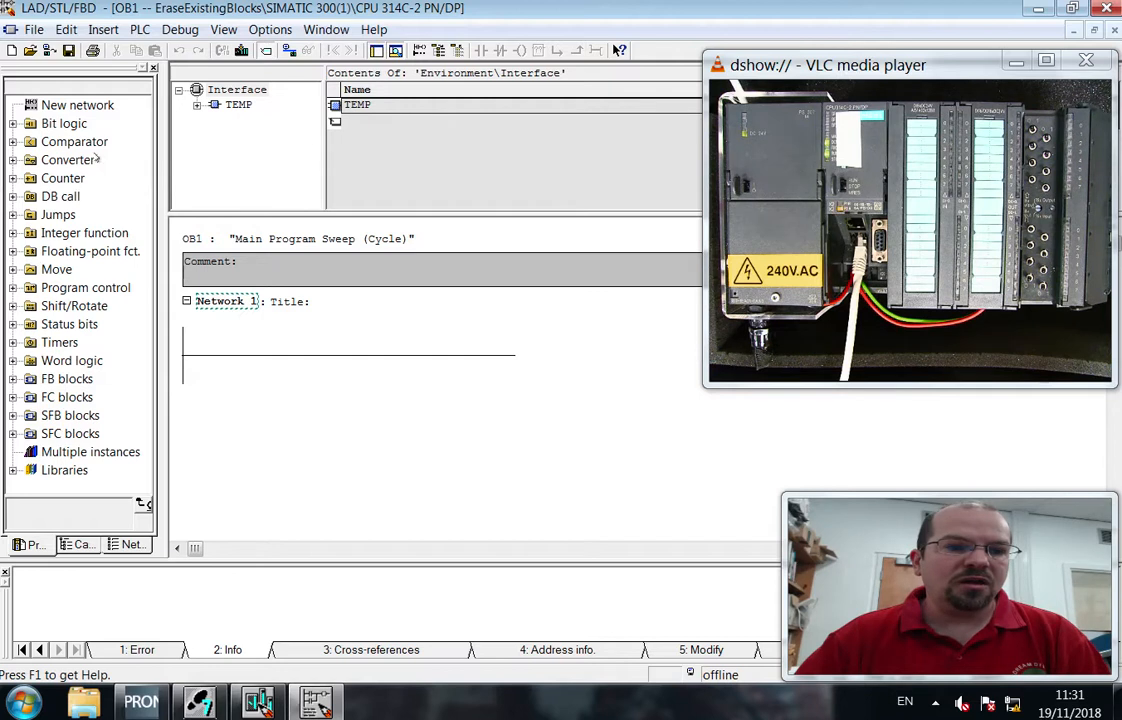
Insert a normally open contact and an output coil from the bit logic elements into Network 1 of OB1.
left_click(68, 125)
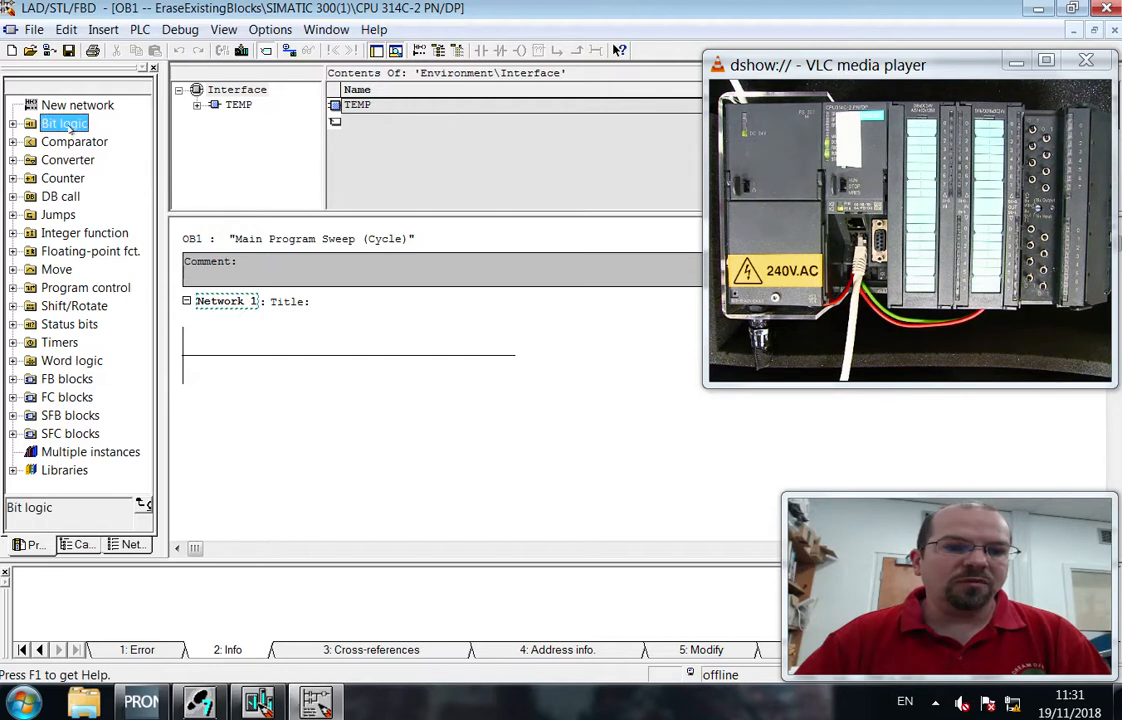
double_click(68, 125)
double_click(78, 143)
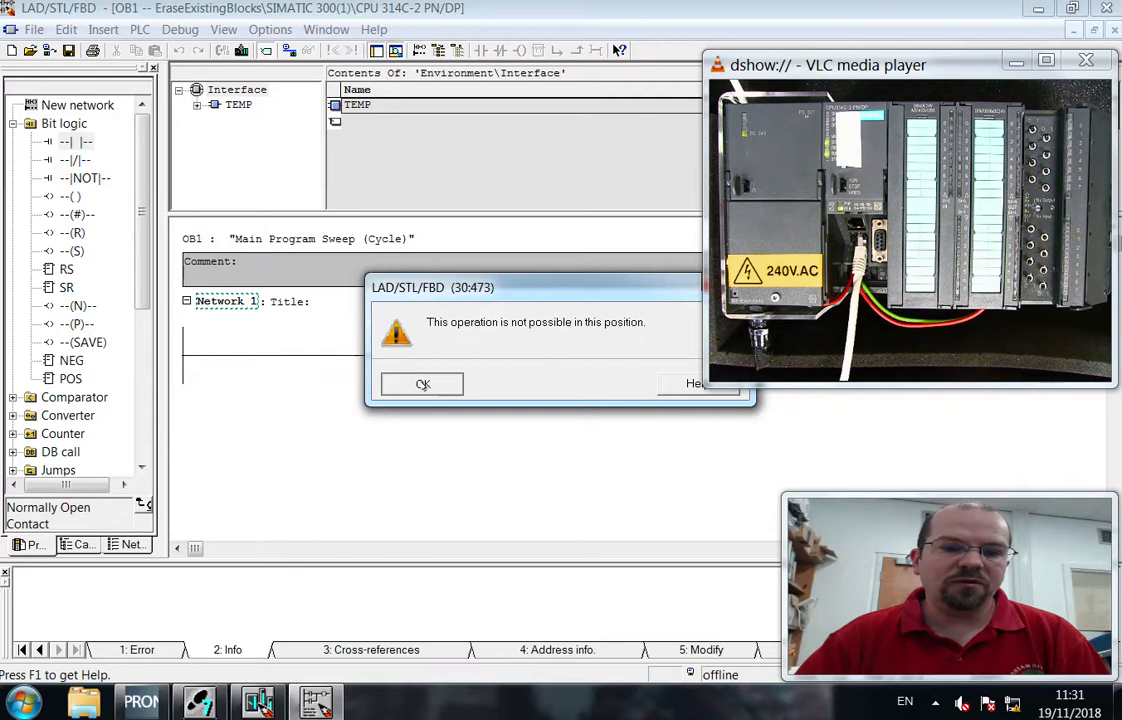
left_click(420, 383)
left_click_drag(76, 141, 246, 357)
left_click_drag(80, 198, 477, 357)
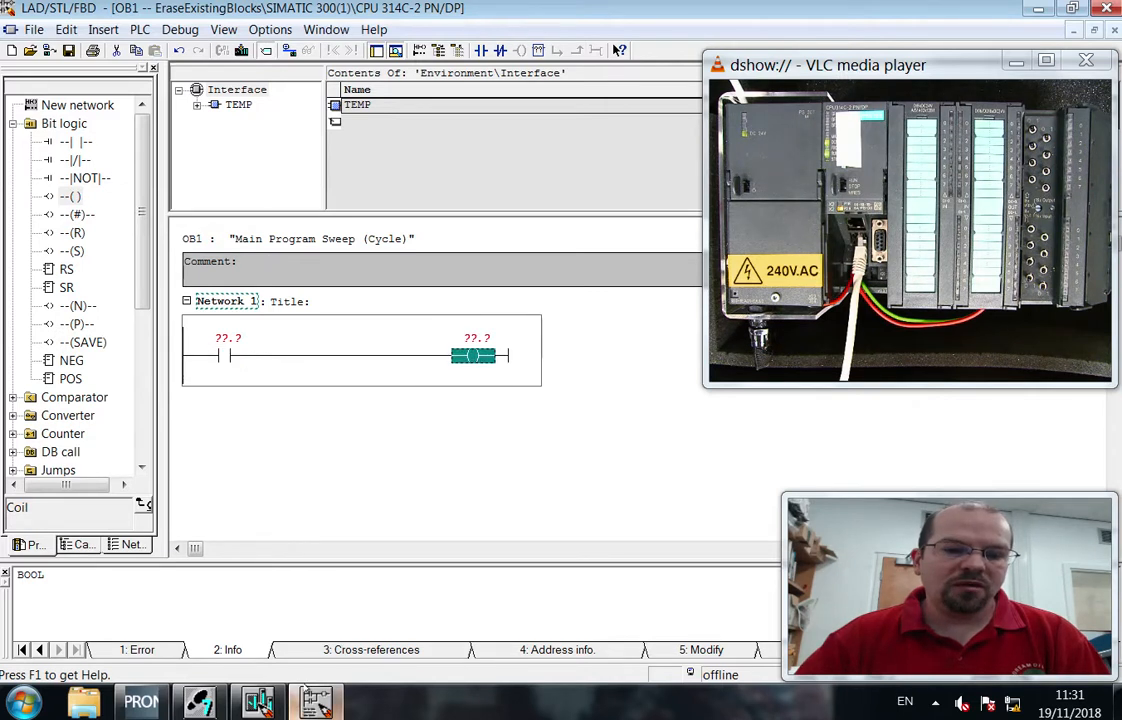
left_click(466, 444)
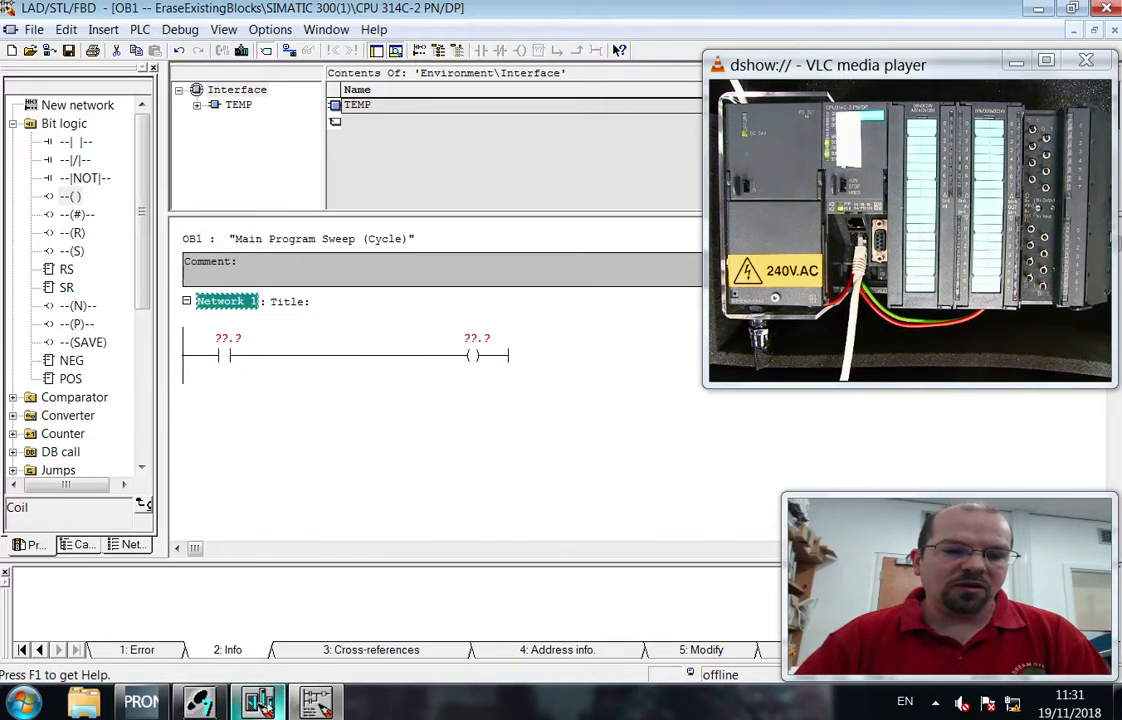
Check the module addresses in HW Config, then assign I0.7 to the contact and Q0.1 to the coil in Network 1.
left_click(258, 702)
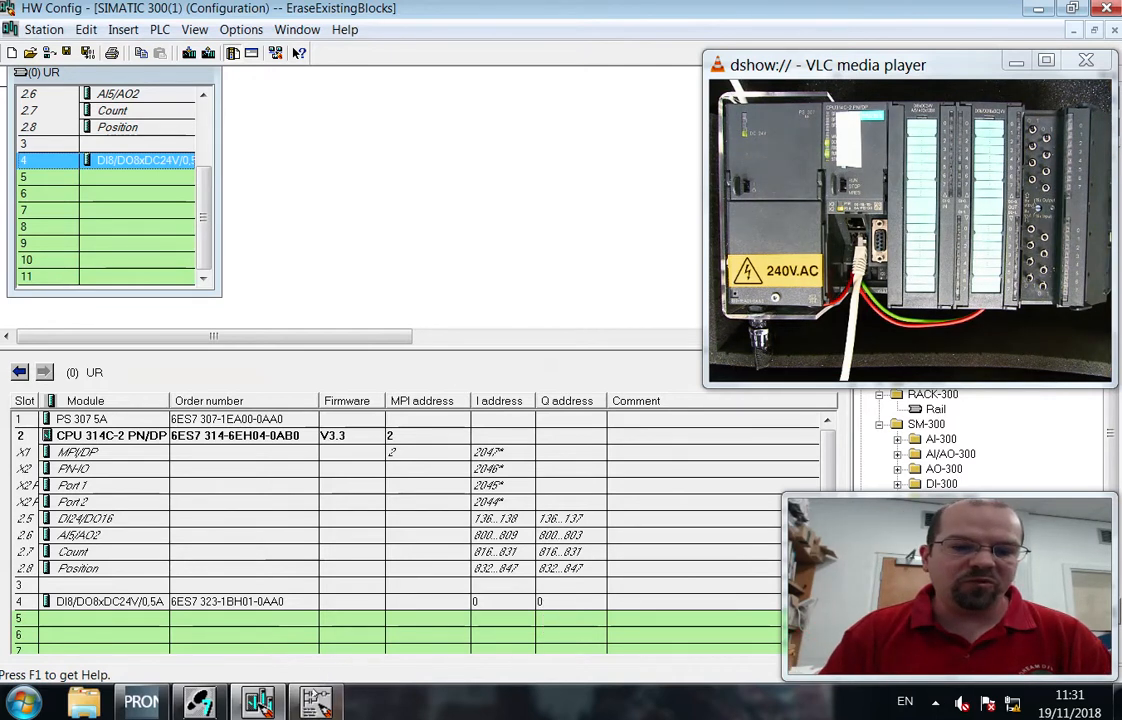
left_click(316, 702)
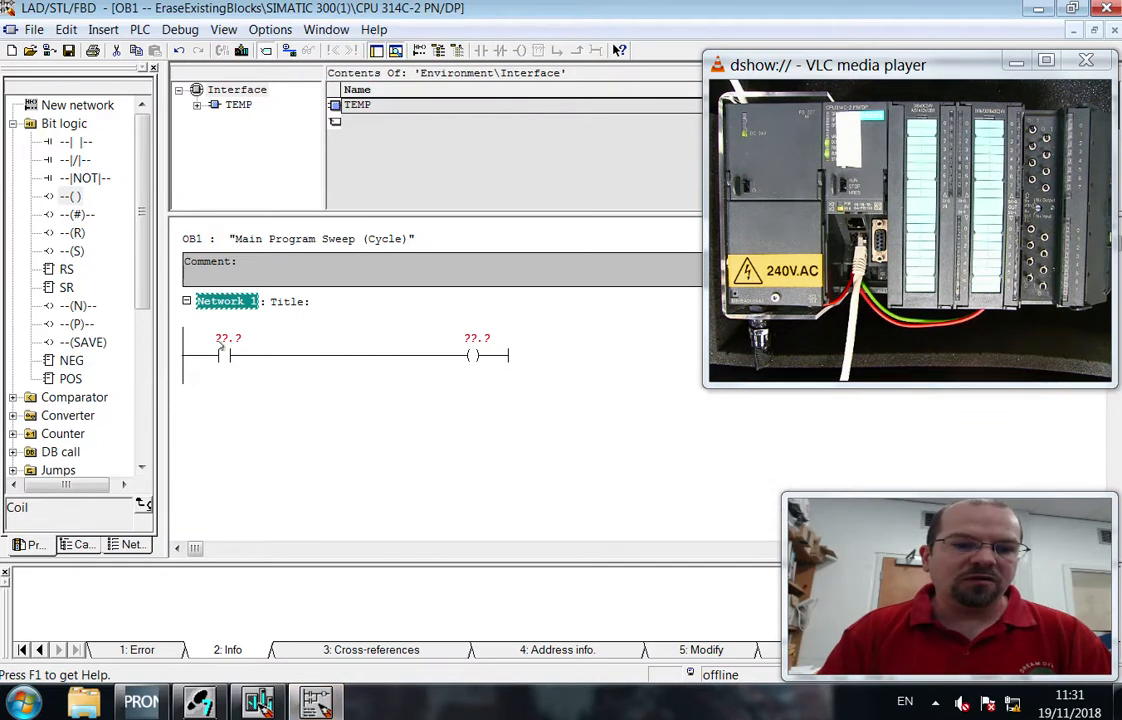
left_click(218, 340)
type("i0")
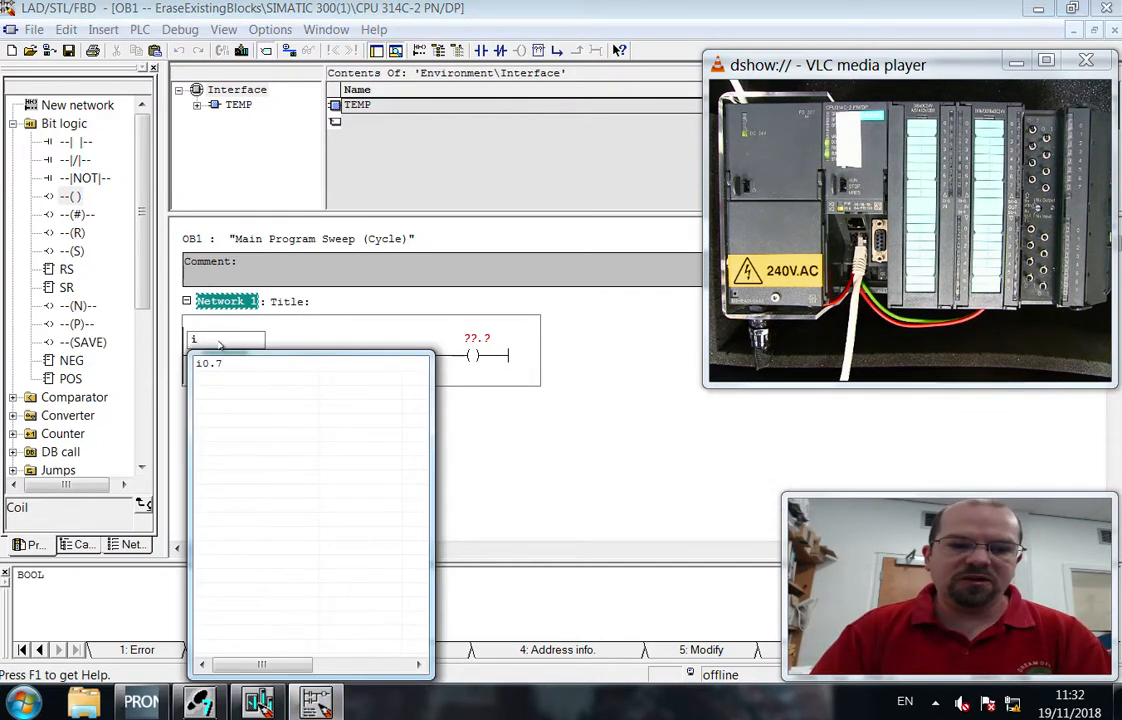
key("Return")
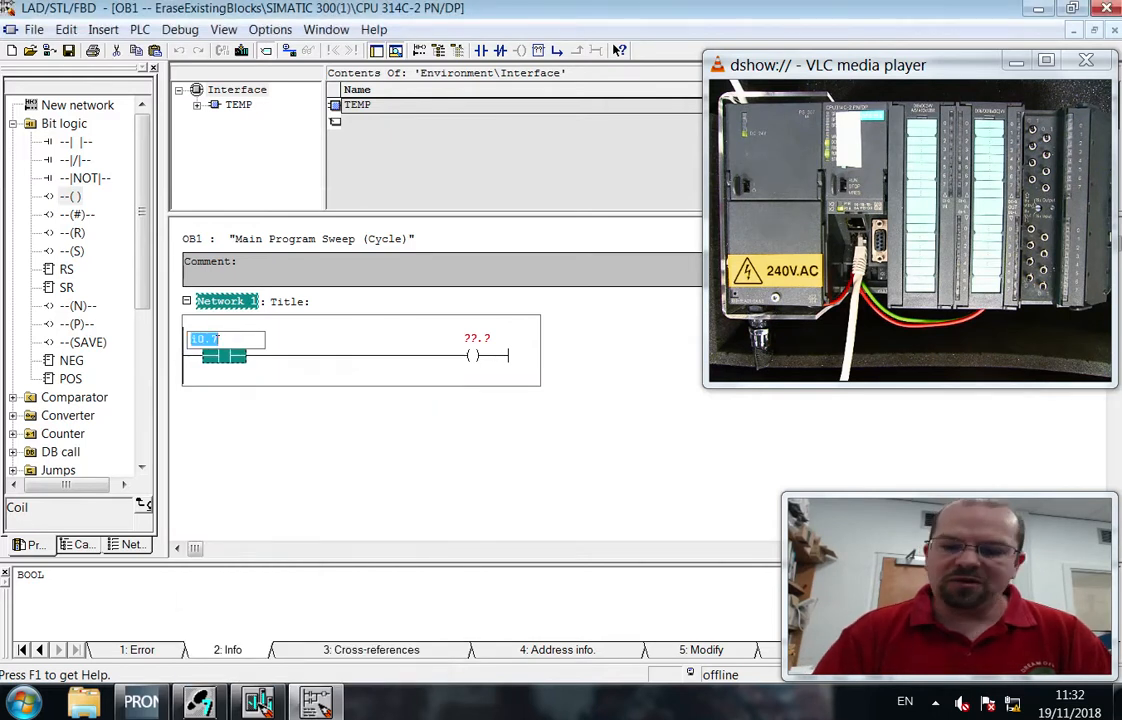
key("Return")
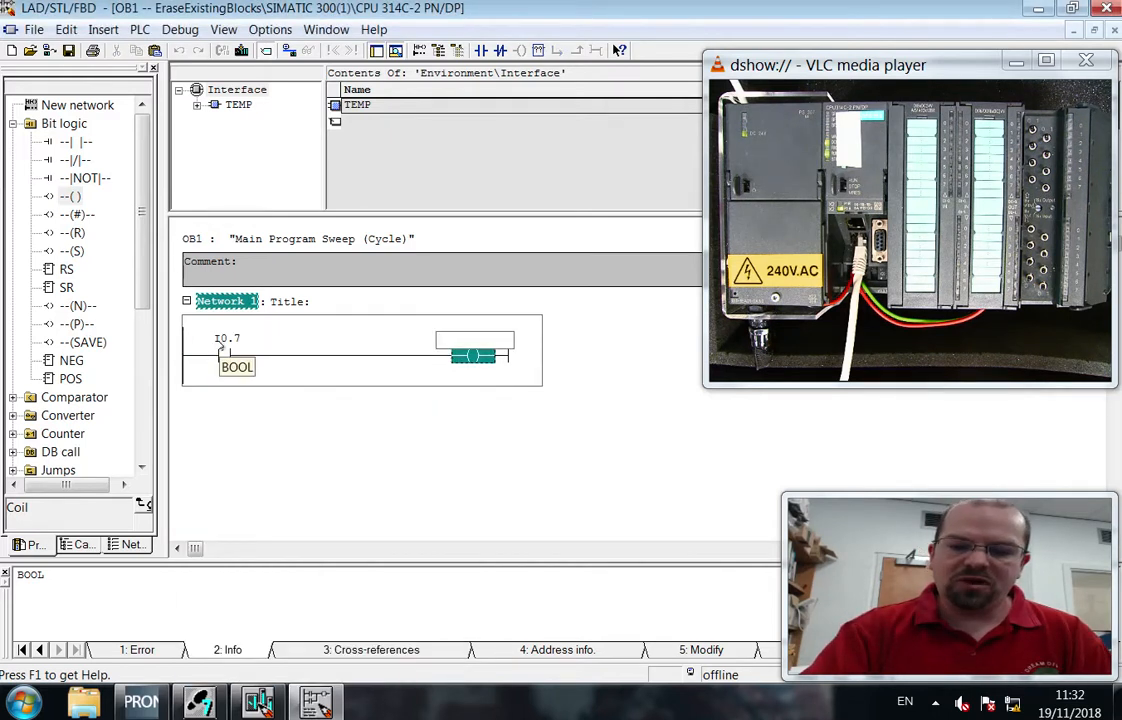
type("q")
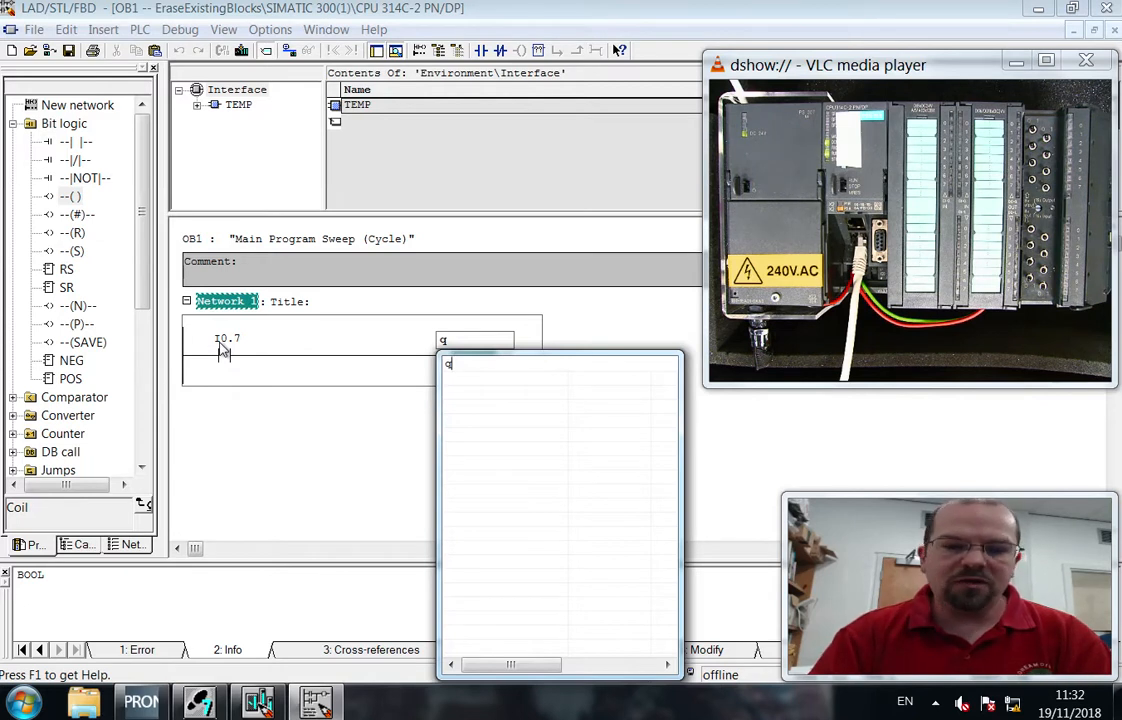
type("0.1")
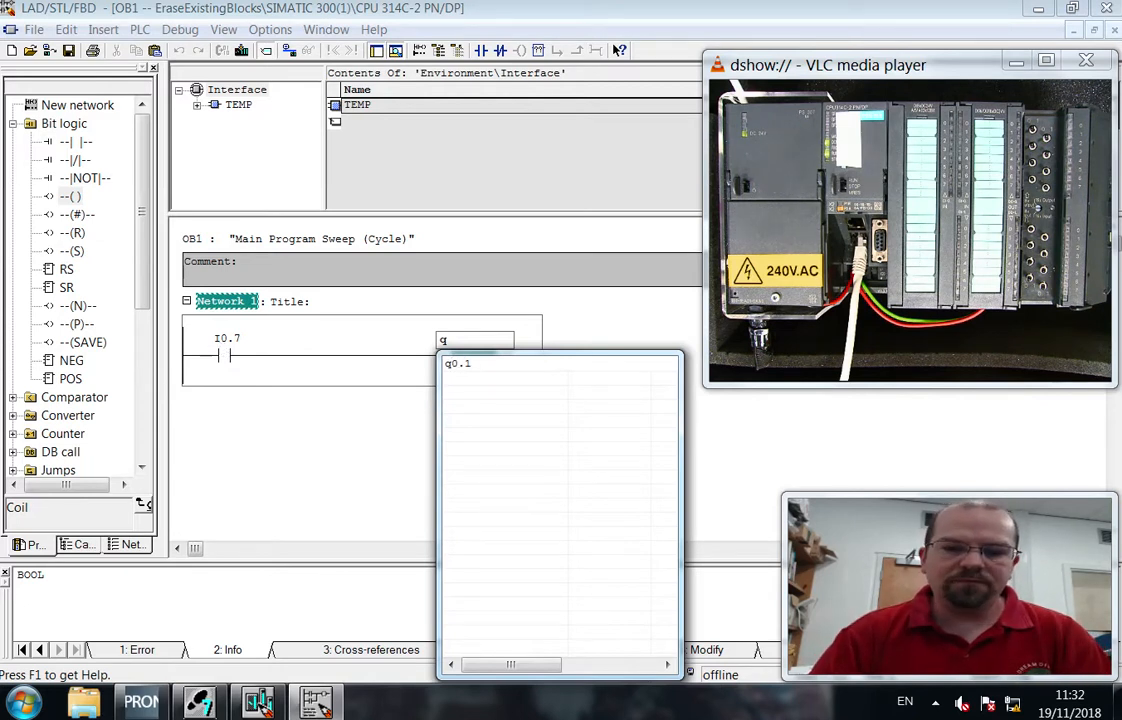
key("Return")
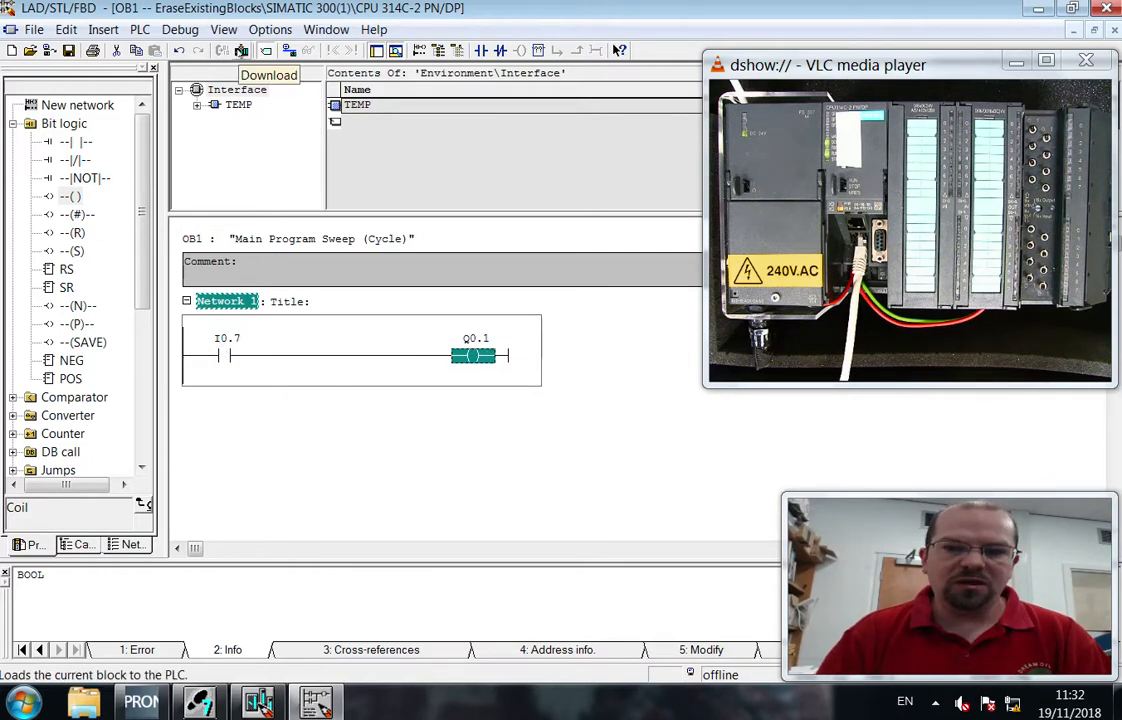
Download OB1 to the CPU, overwriting the existing block.
left_click(241, 51)
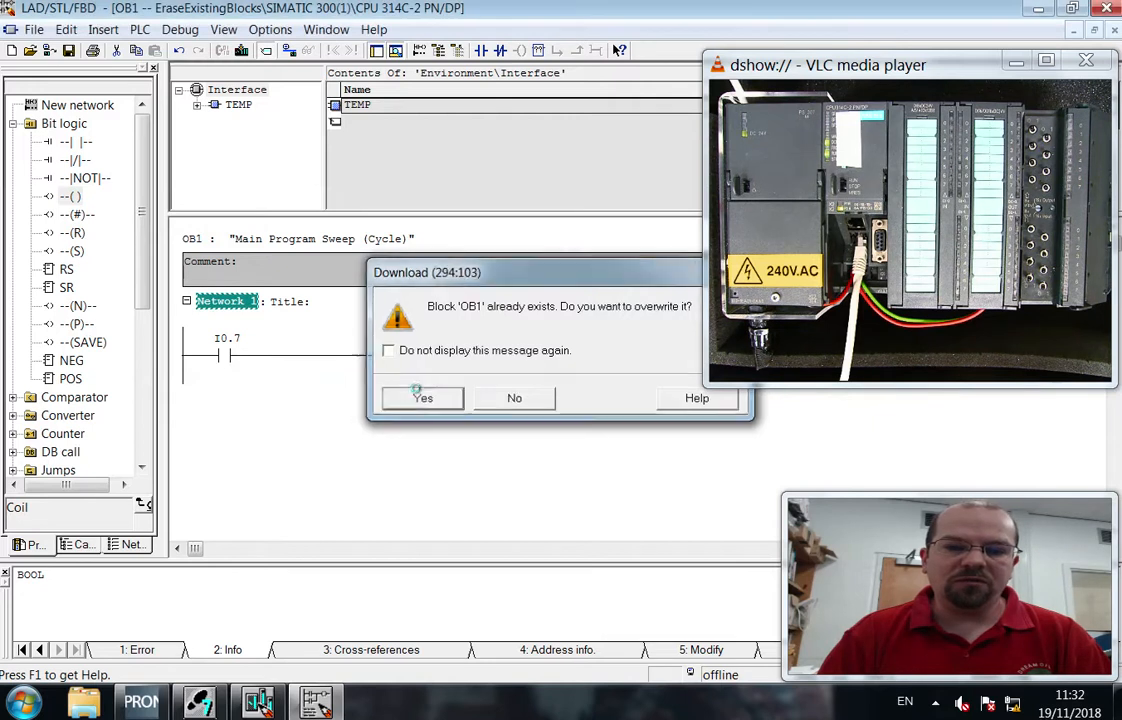
left_click(422, 398)
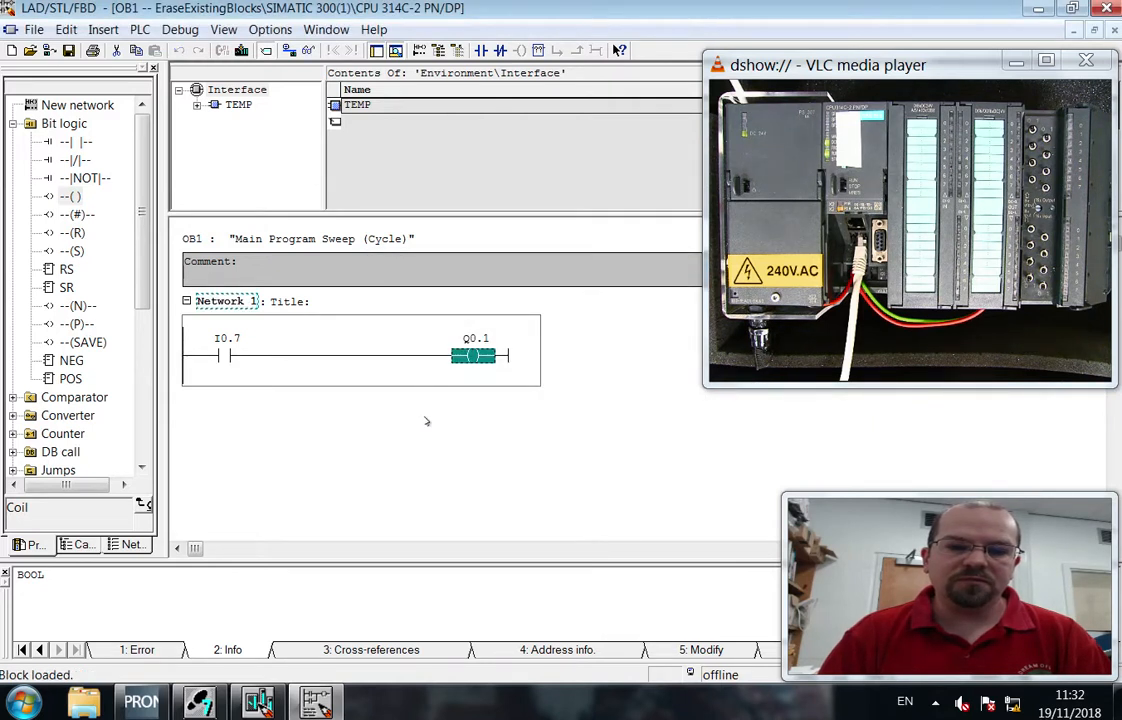
left_click(426, 421)
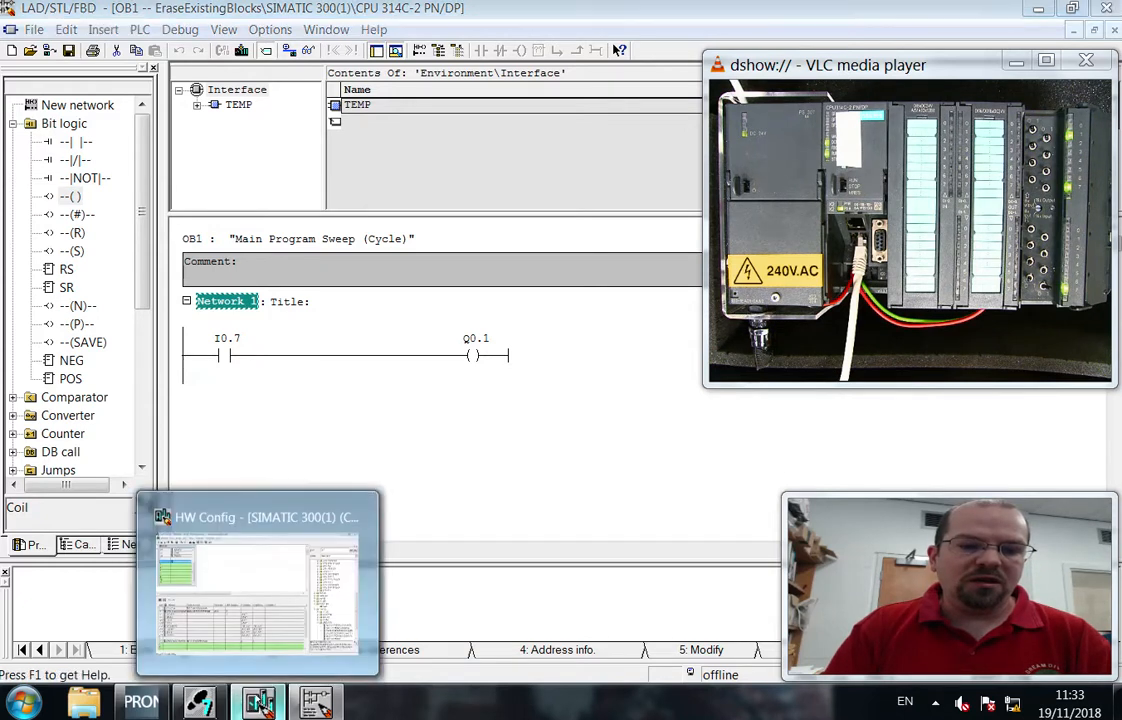
Return to SIMATIC Manager and open the project's online view, moving the camera window aside to reveal the CPU's blocks.
left_click(258, 703)
left_click(200, 703)
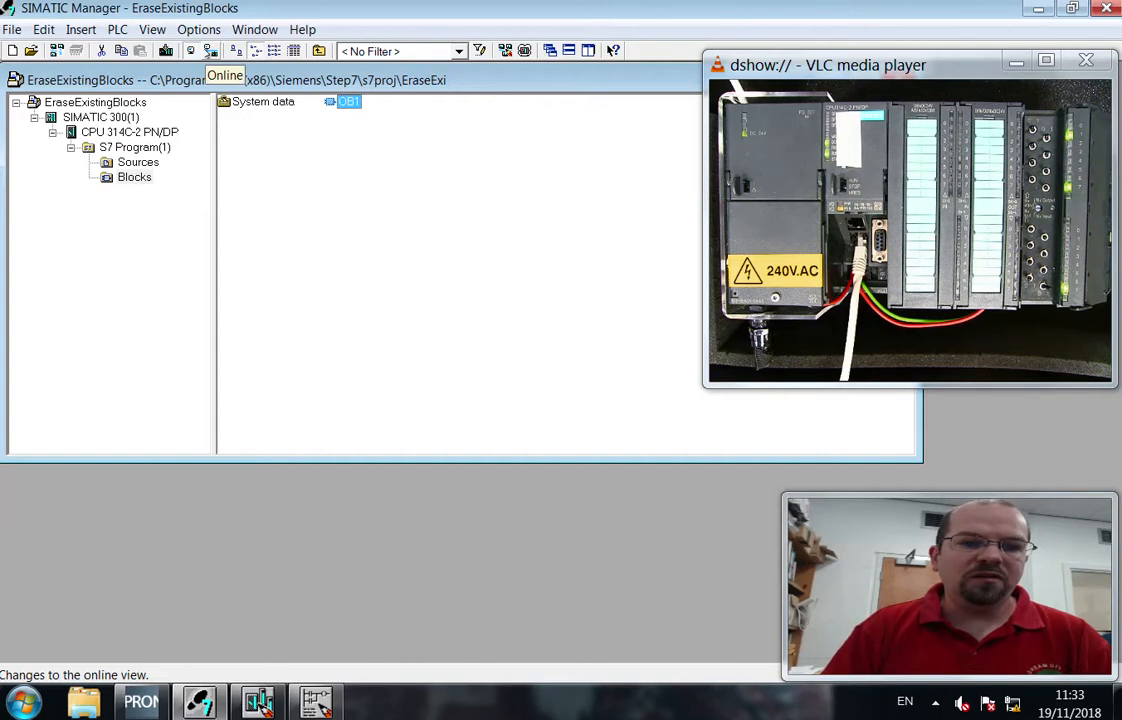
left_click(210, 51)
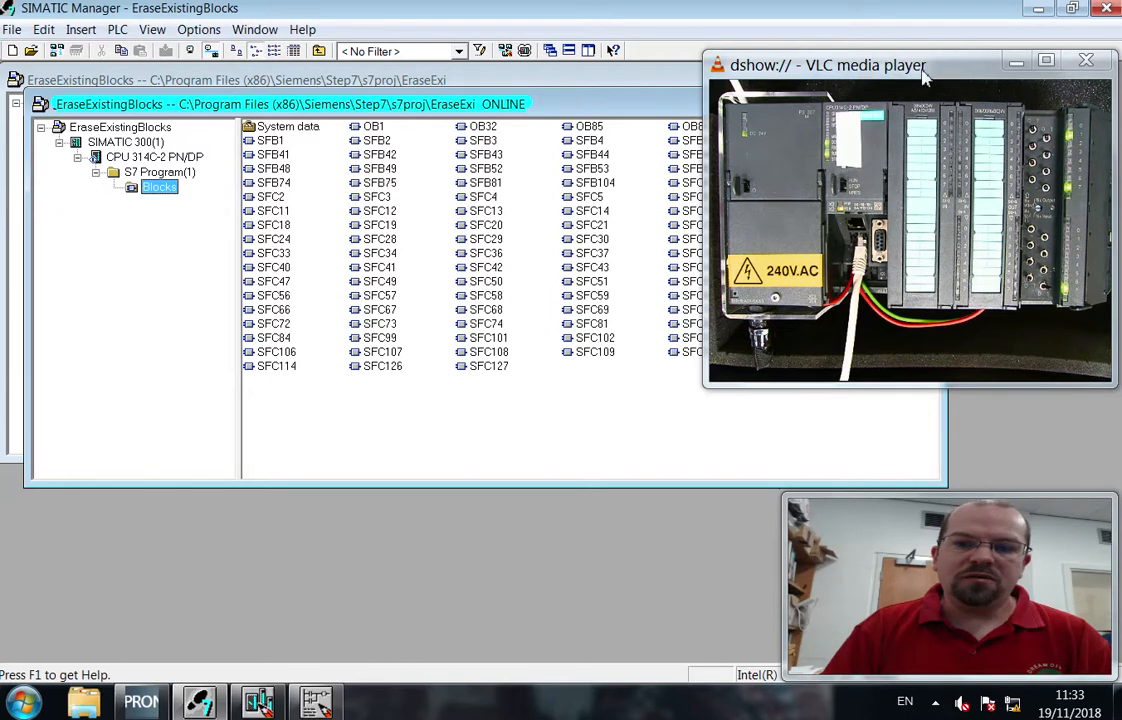
left_click_drag(925, 78, 1121, 35)
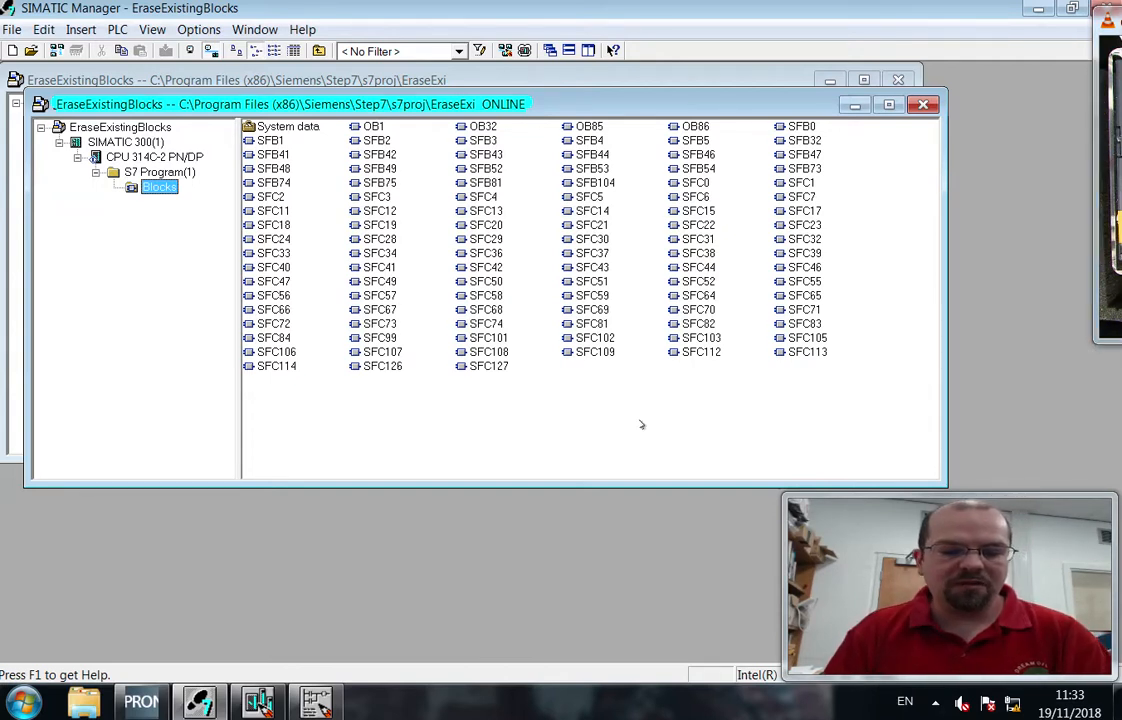
Delete all blocks and system data from the CPU online, continuing without the SFCs and SFBs and allowing the module to stop.
left_click_drag(896, 452, 236, 121)
key("Delete")
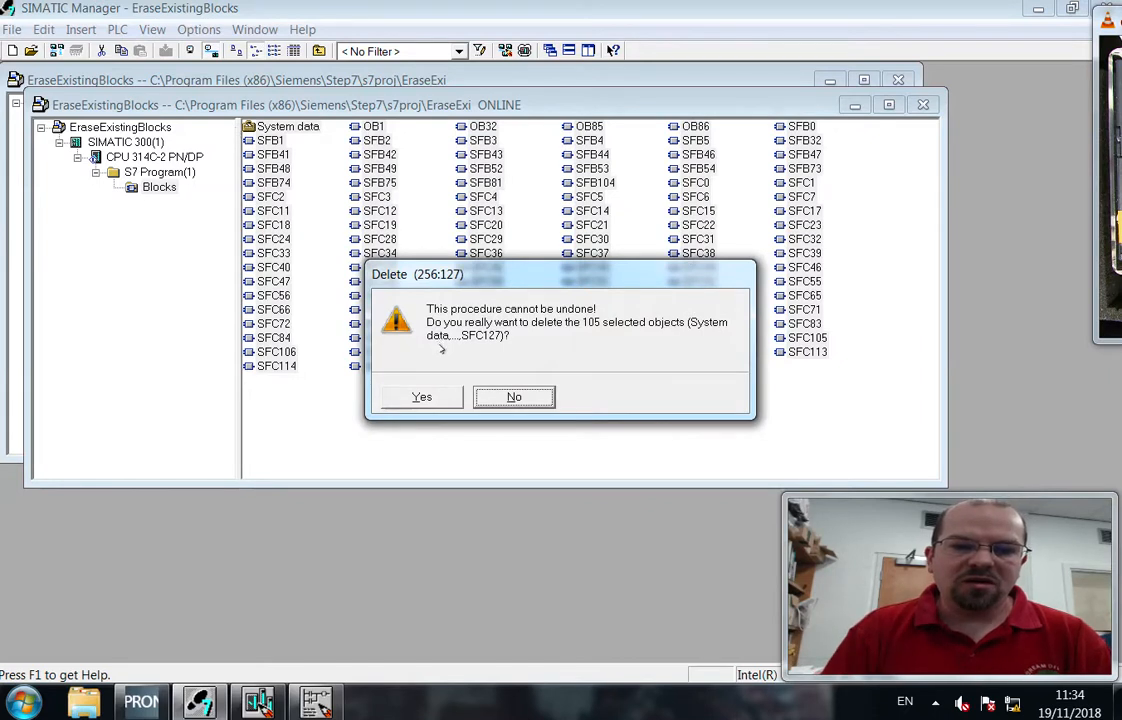
left_click(425, 397)
key("Delete")
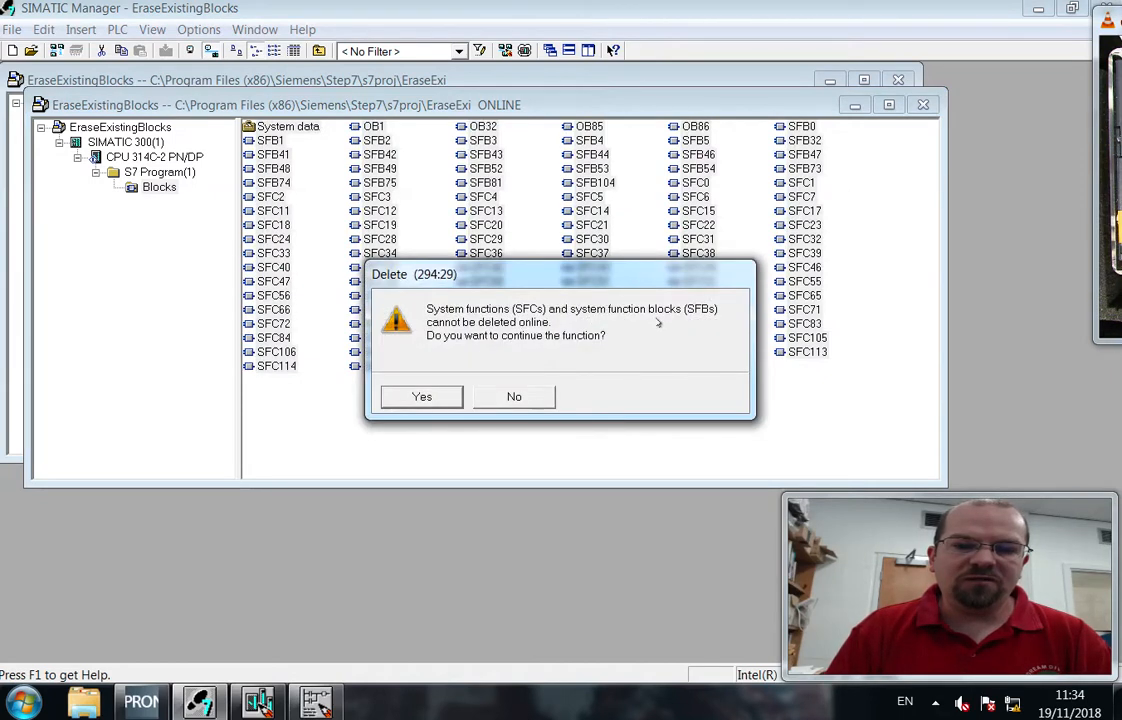
left_click(445, 400)
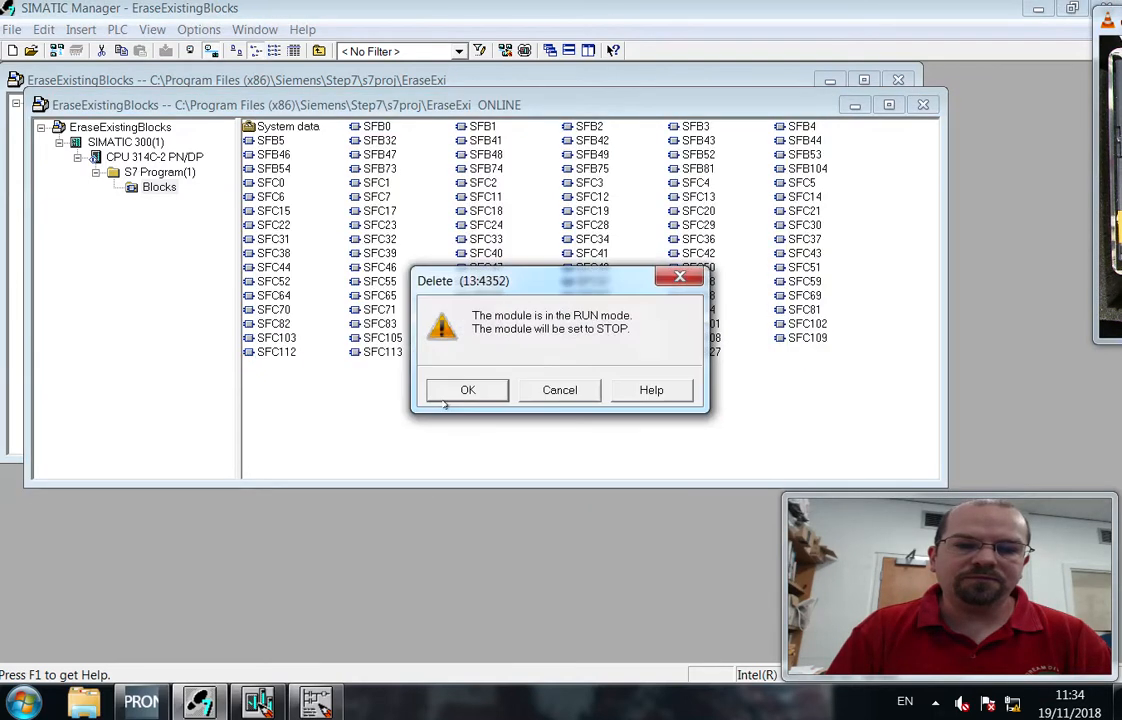
left_click(467, 390)
left_click(444, 393)
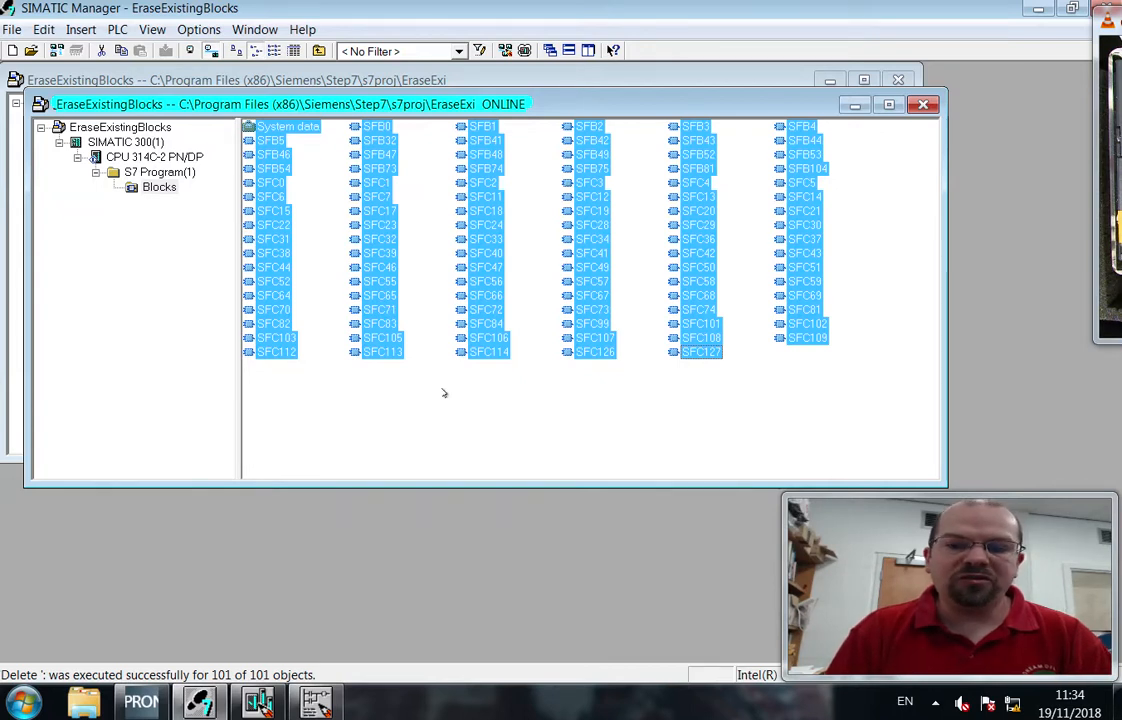
left_click(444, 393)
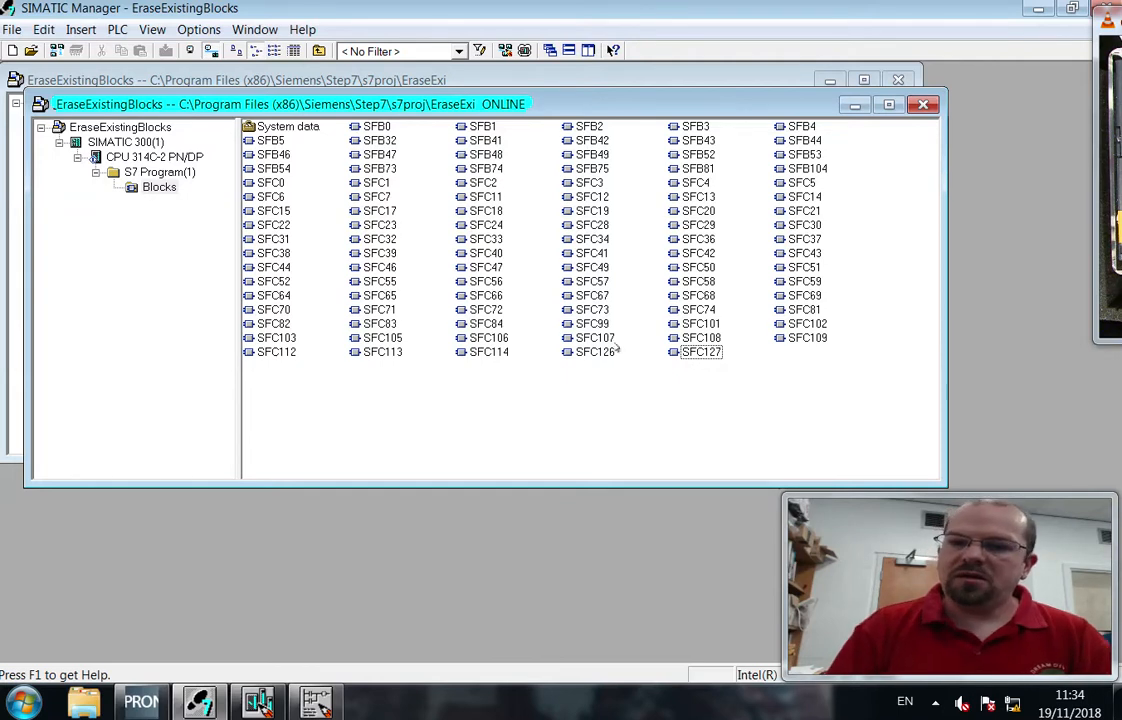
Return to the offline view and download its blocks with system data to the CPU, replacing the existing data, stopping and restarting the module.
left_click_drag(1121, 32, 866, 4)
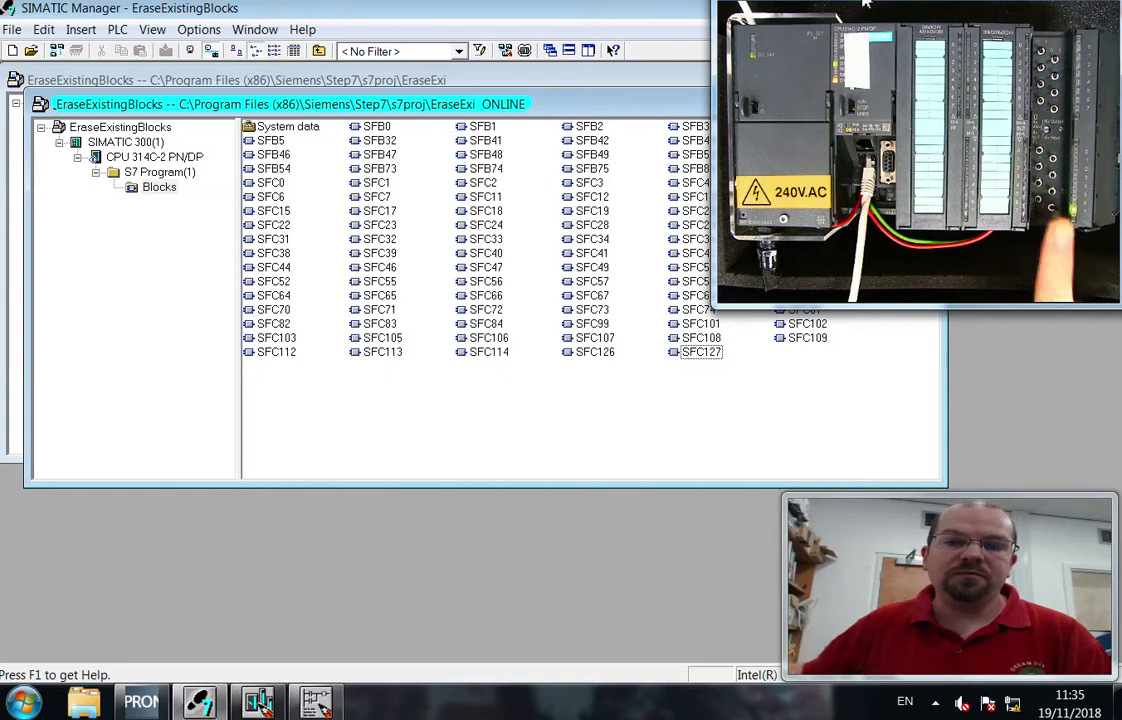
left_click(190, 51)
left_click(352, 104)
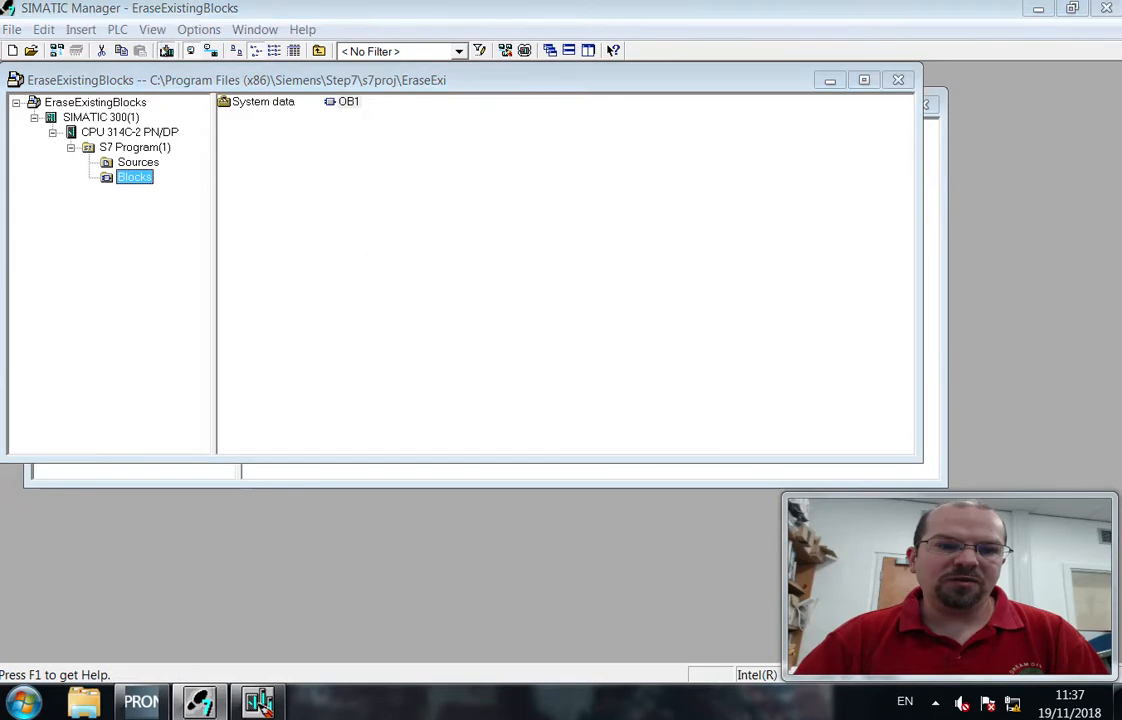
left_click(433, 394)
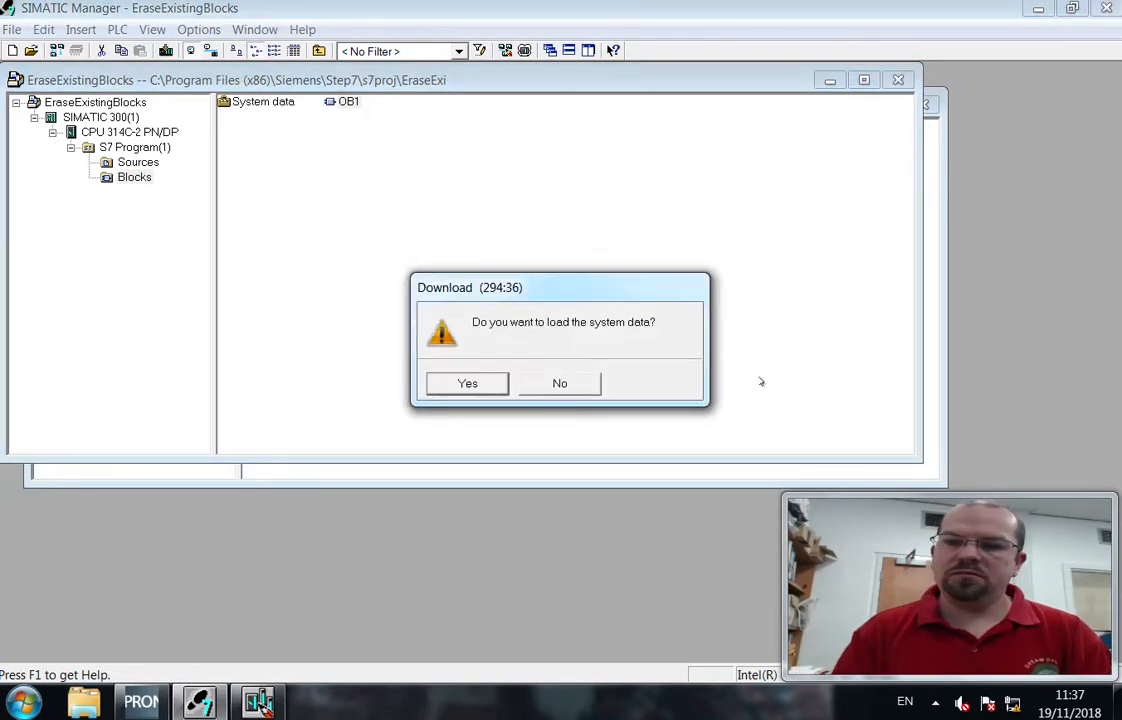
left_click(487, 383)
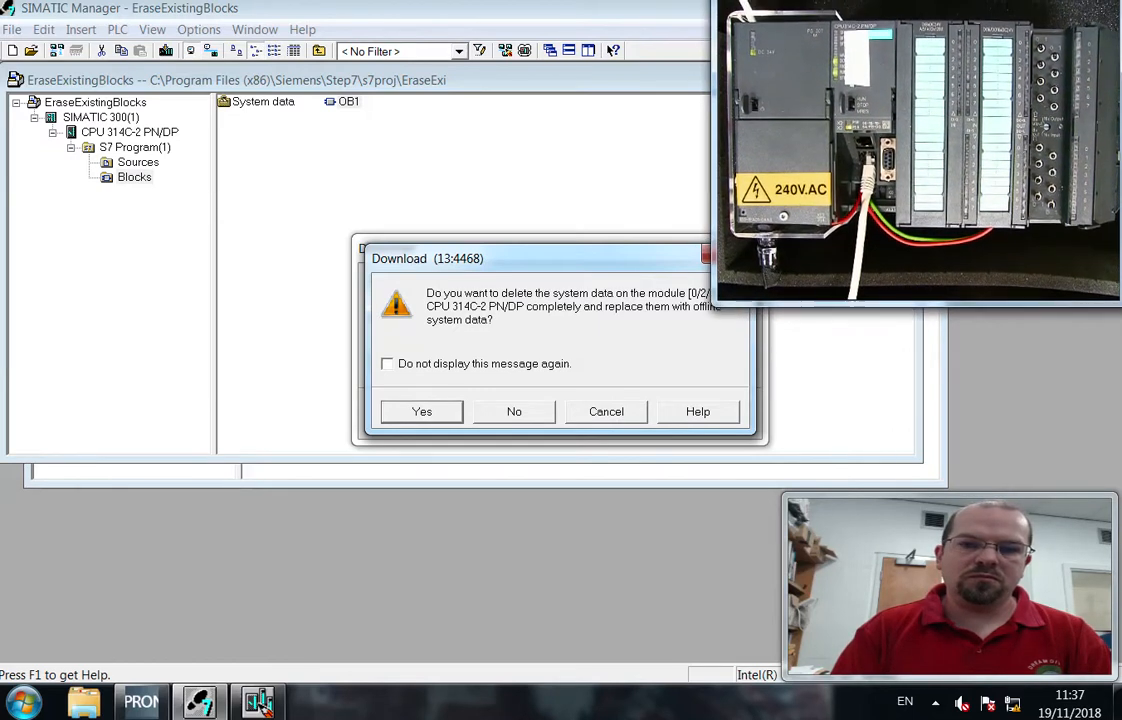
left_click(420, 412)
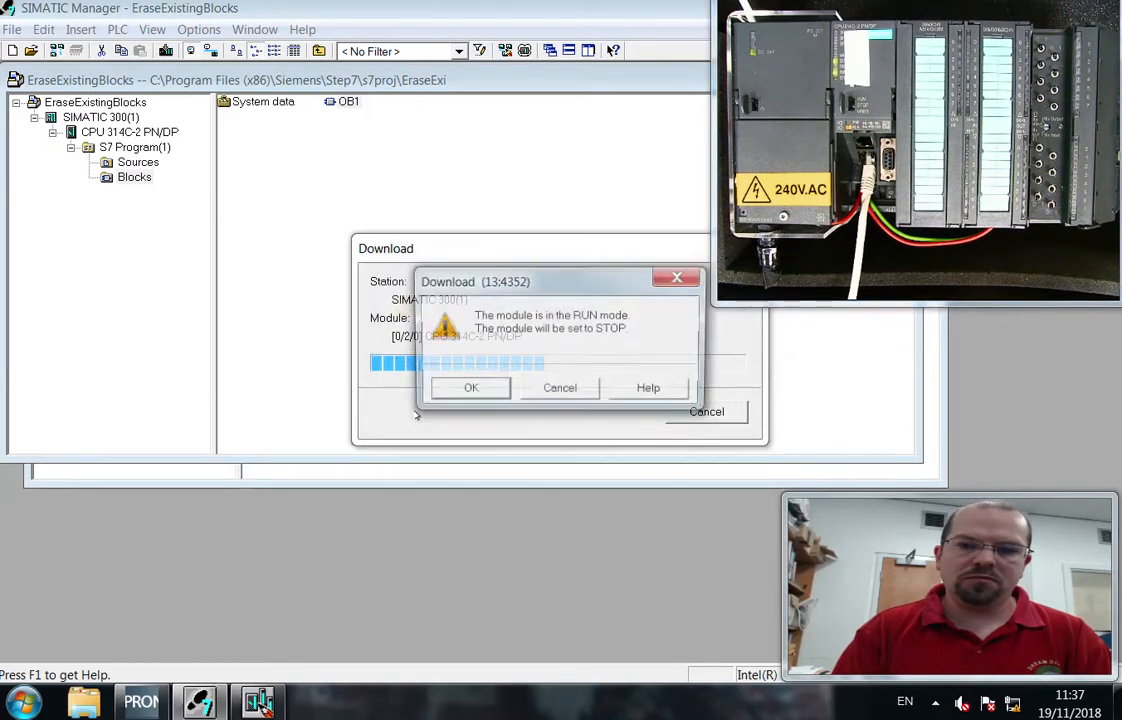
left_click(467, 390)
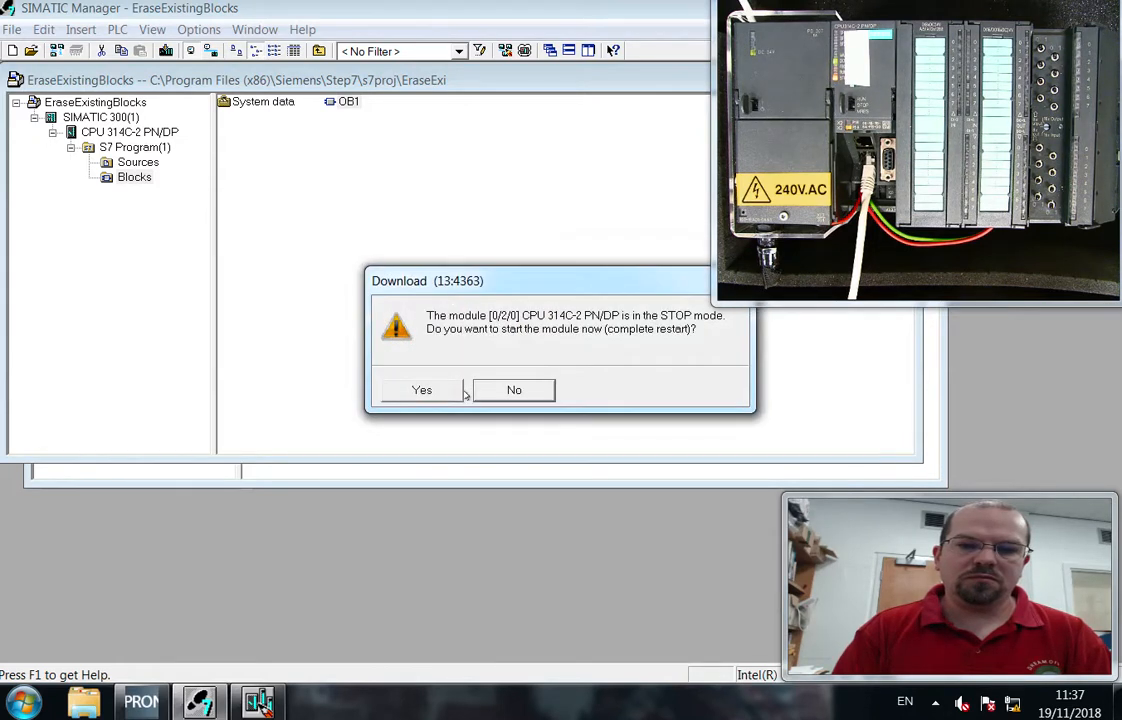
left_click(450, 392)
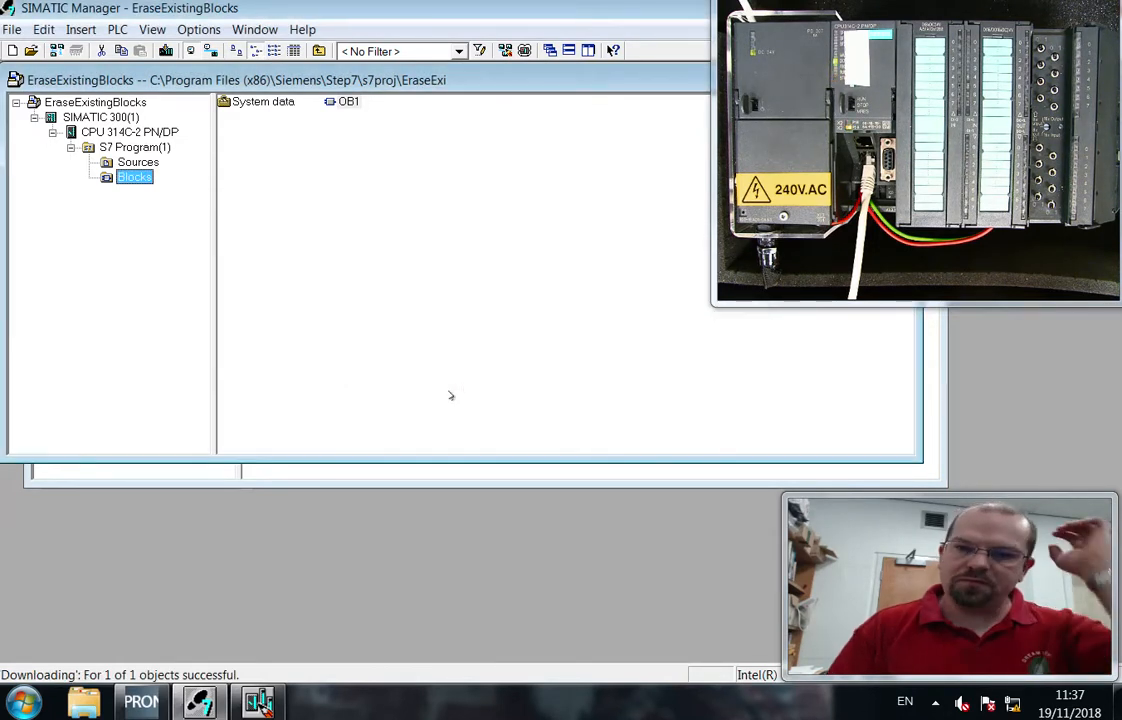